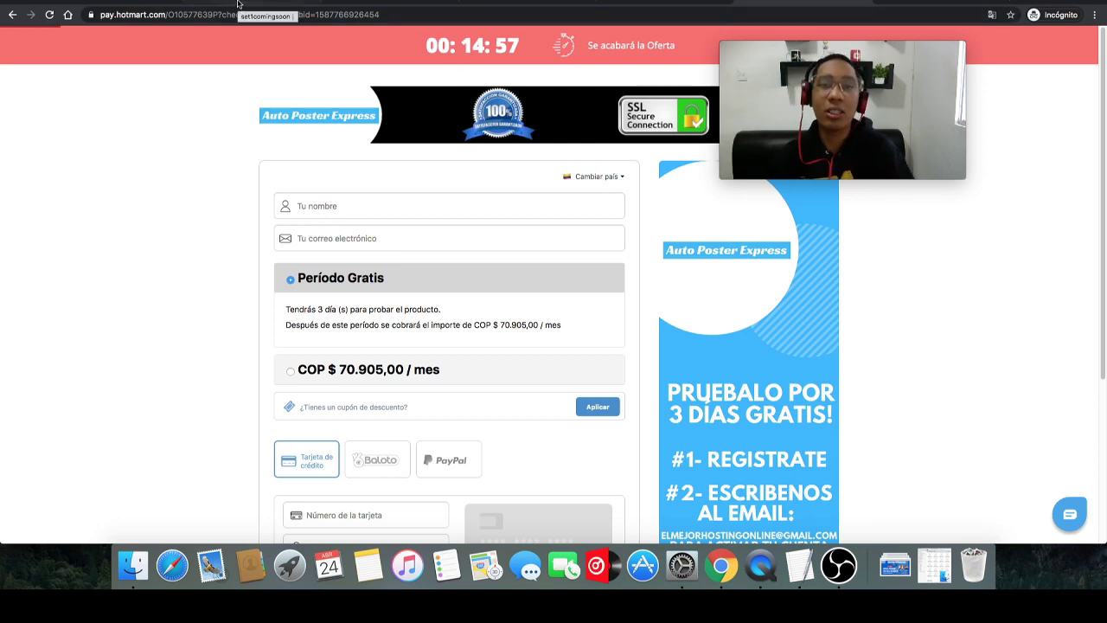
# Switch to the Auto Poster Express Entrenamiento page and scroll down to its Facebook posting tips.
pyautogui.hotkey('ctrl', 'Tab')
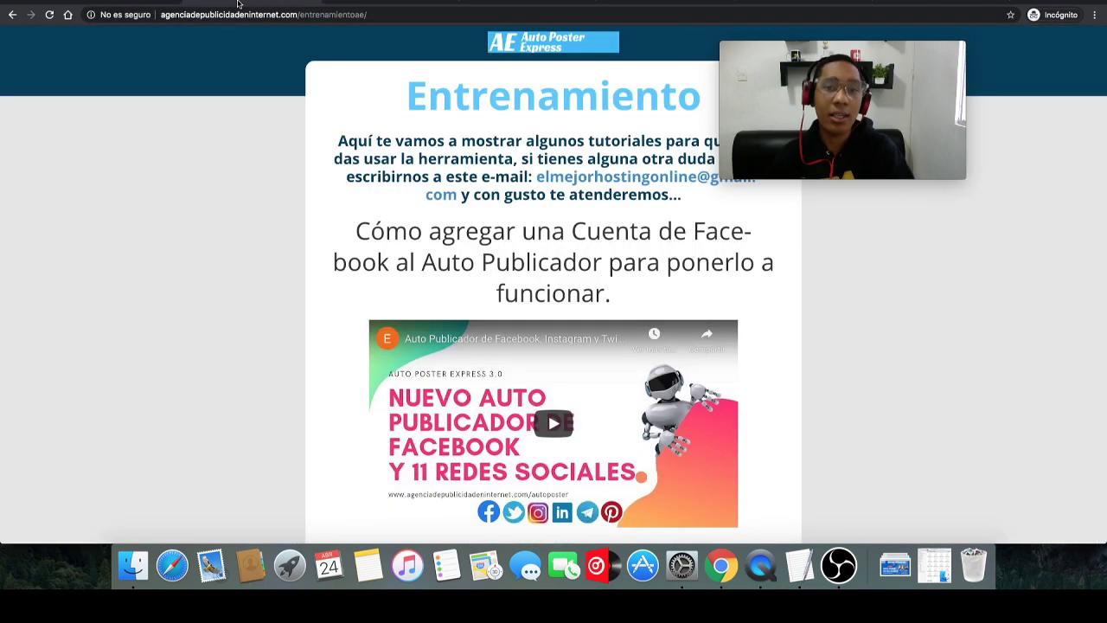
pyautogui.moveTo(891, 177); pyautogui.dragTo(969, 176)
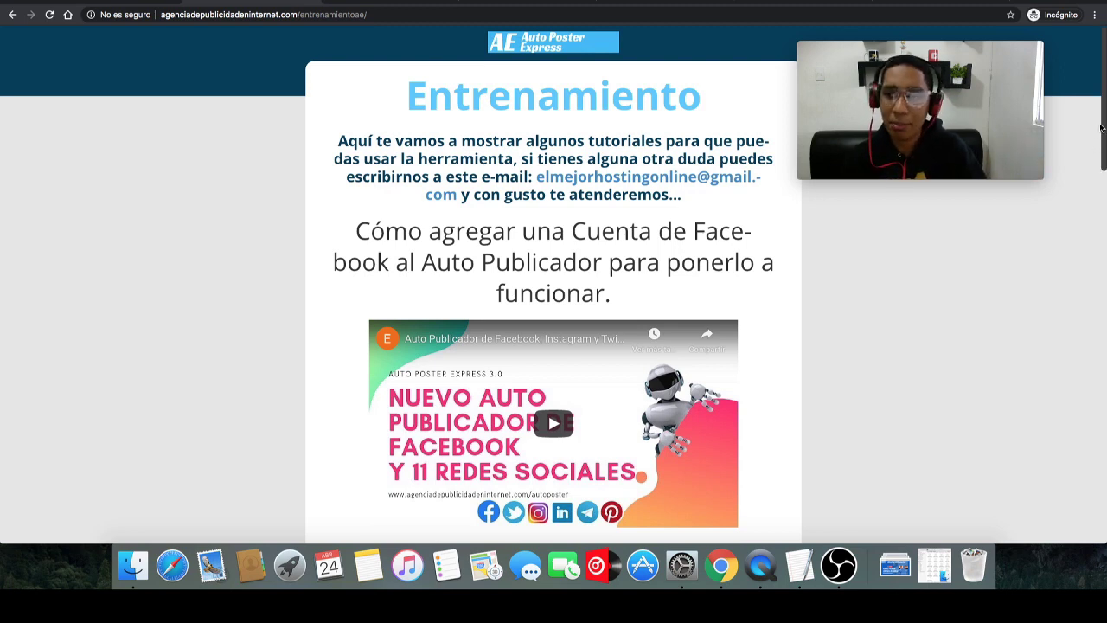
pyautogui.moveTo(1101, 128); pyautogui.dragTo(1100, 178)
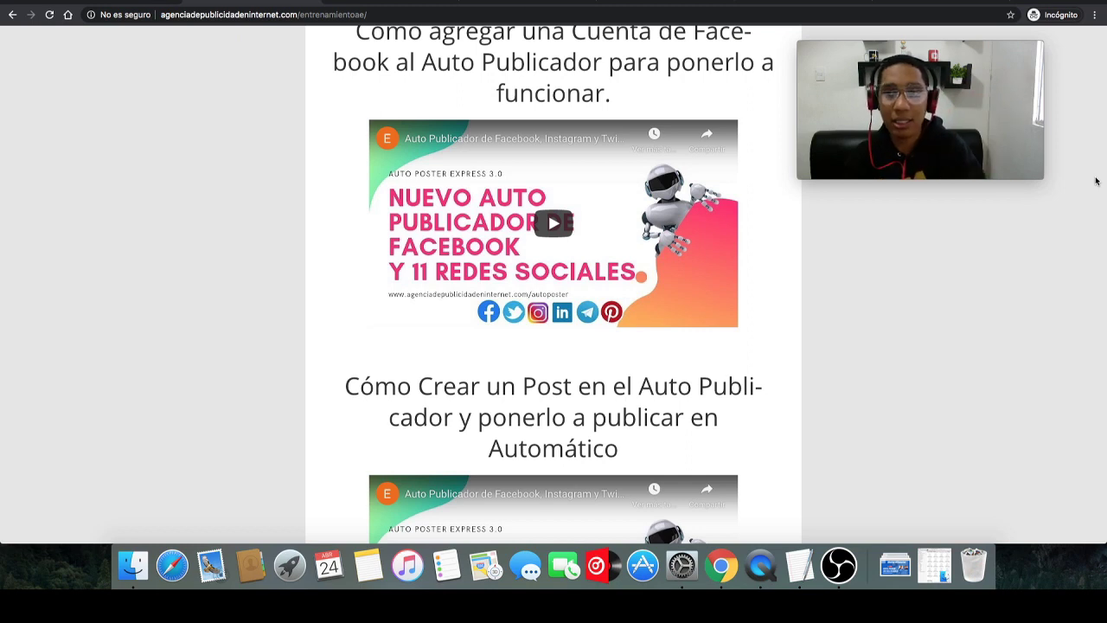
pyautogui.moveTo(1095, 181); pyautogui.dragTo(1048, 522)
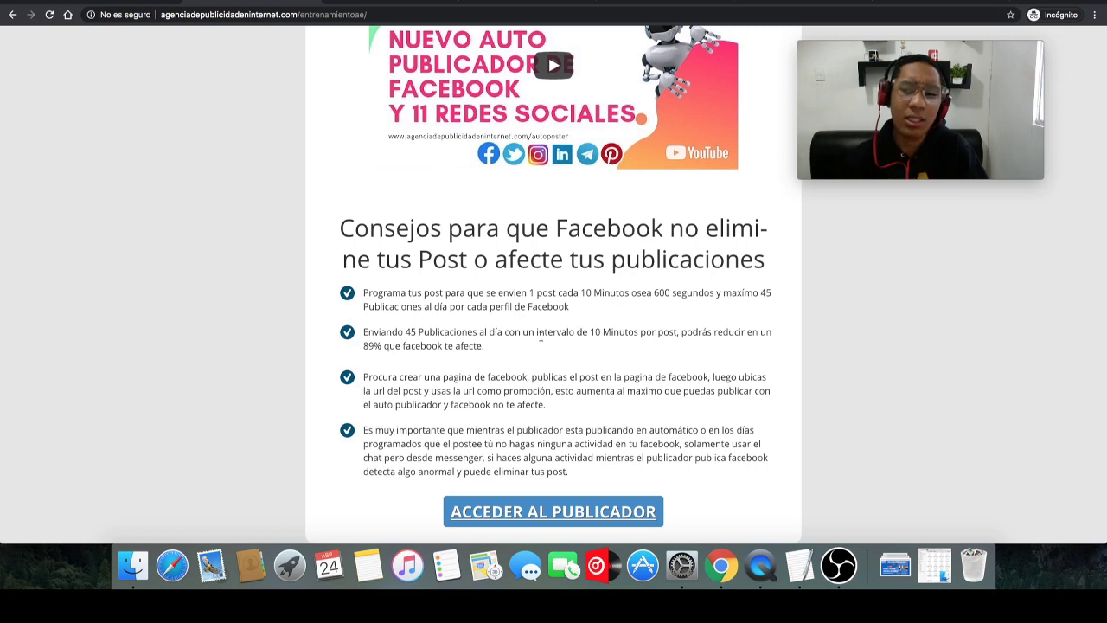
# Log in to WordPress admin with the username and password, then go to FS Poster.
pyautogui.click(555, 523)
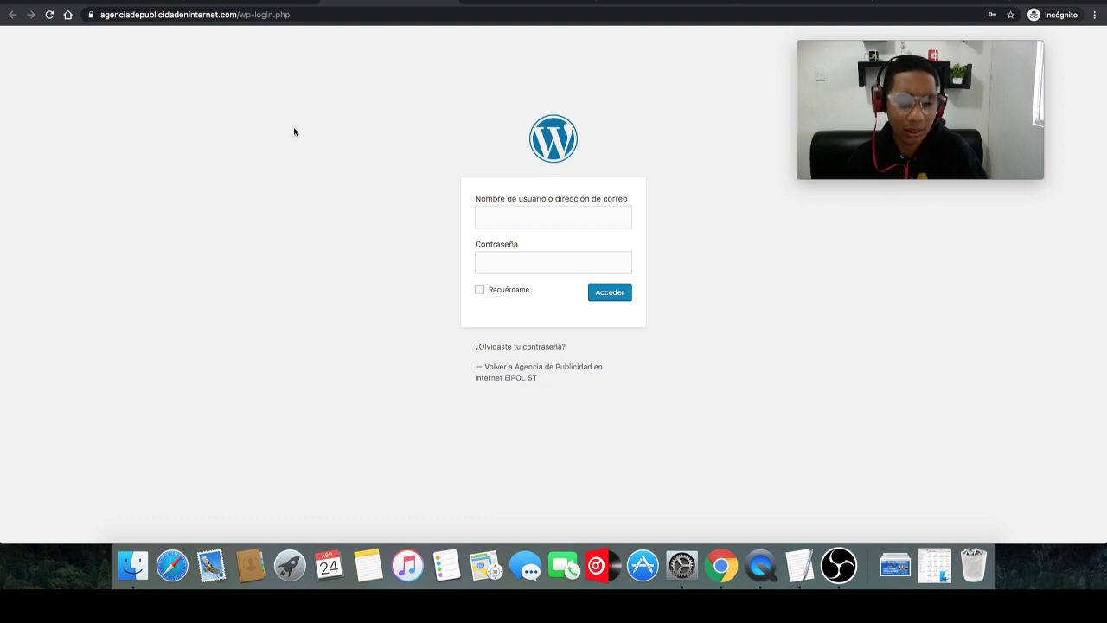
pyautogui.click(516, 217)
pyautogui.write('je')
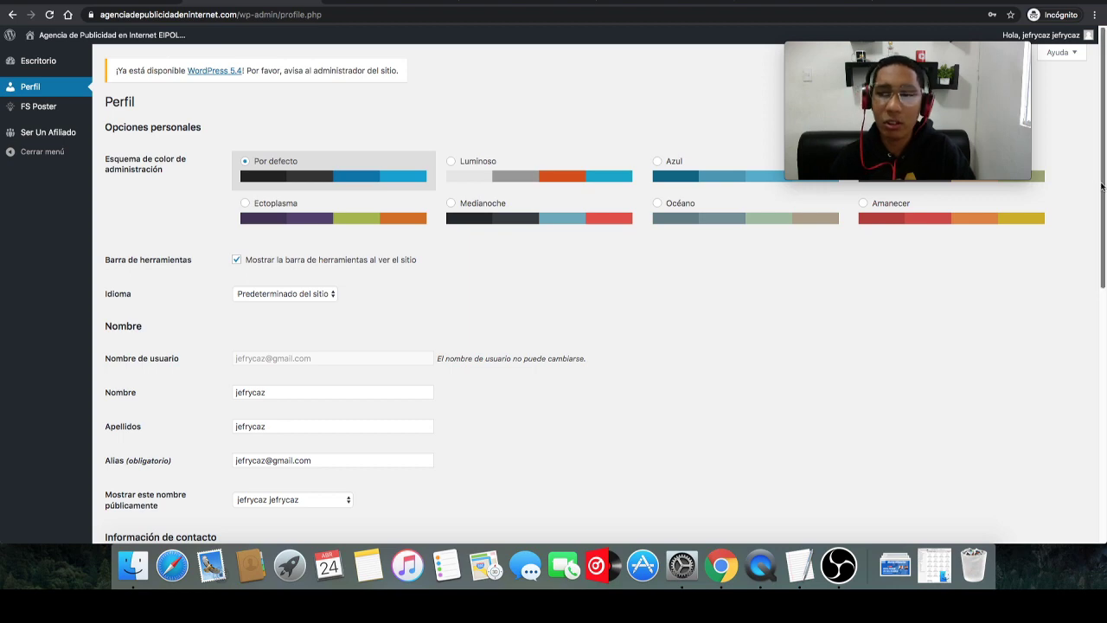
pyautogui.scroll(-5, 1085, 329)
pyautogui.scroll(5, 1088, 347)
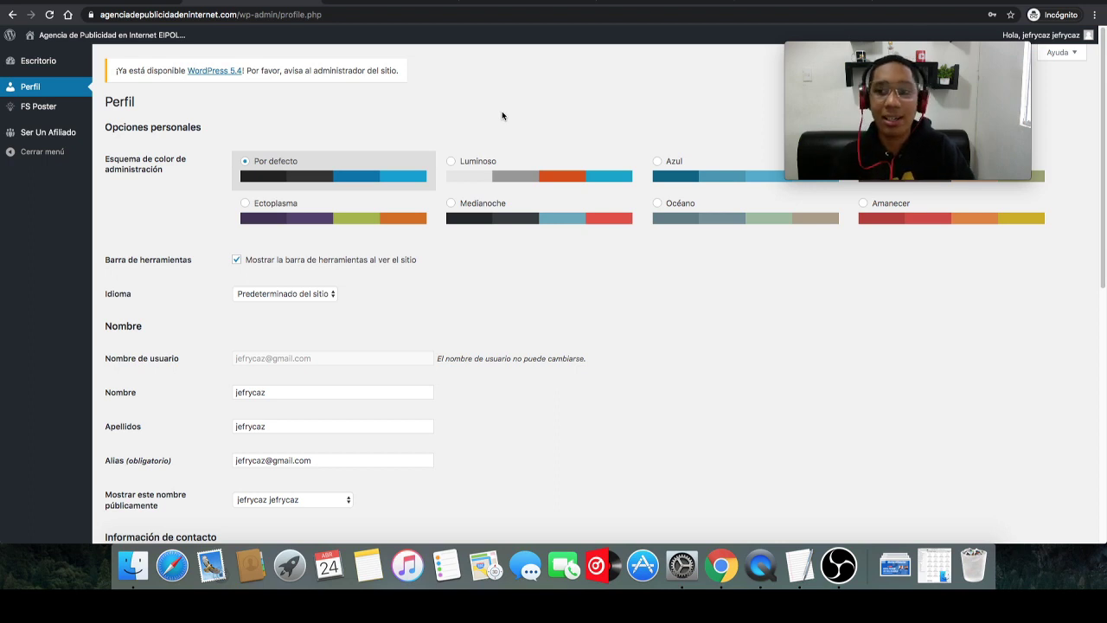
pyautogui.moveTo(51, 113)
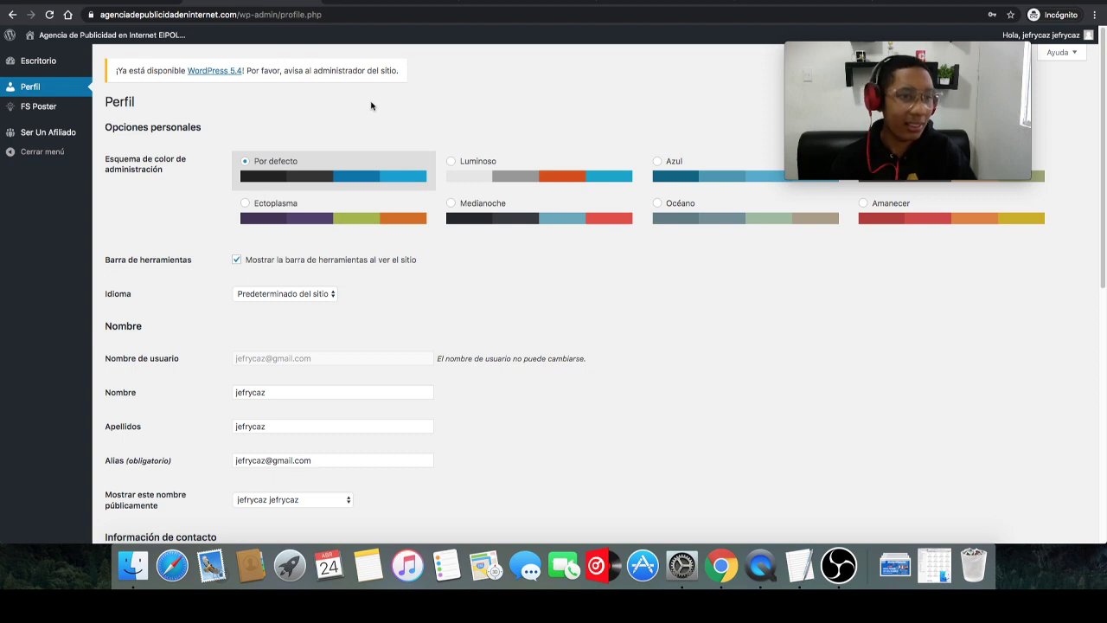
pyautogui.click(29, 108)
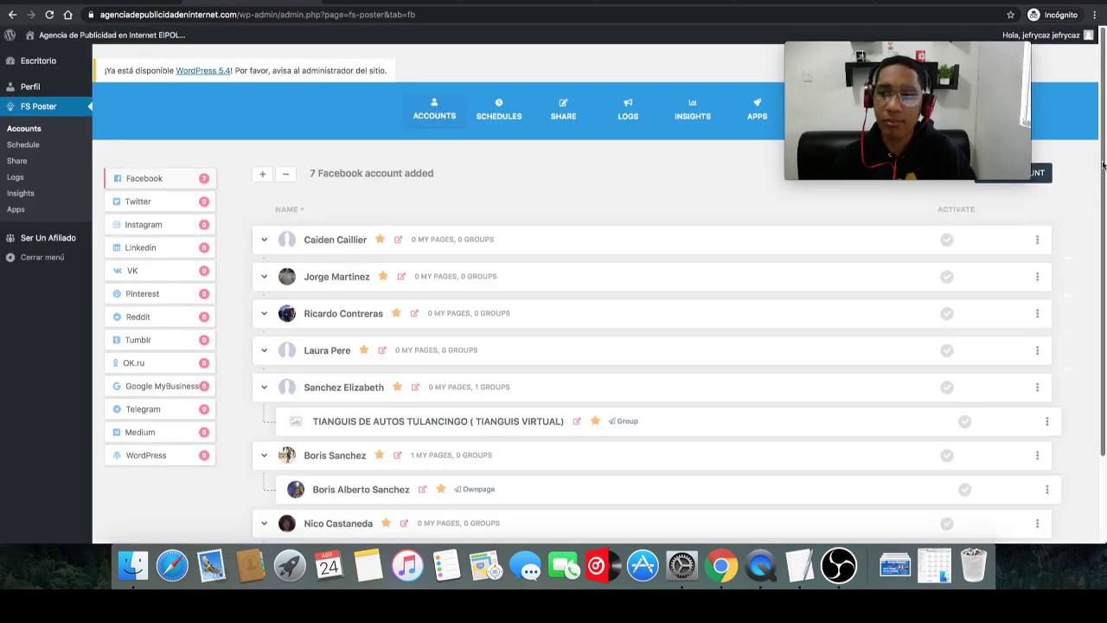
# Scroll through the FS Poster Accounts list of 7 Facebook accounts with their pages and groups.
pyautogui.scroll(-3, 1101, 166)
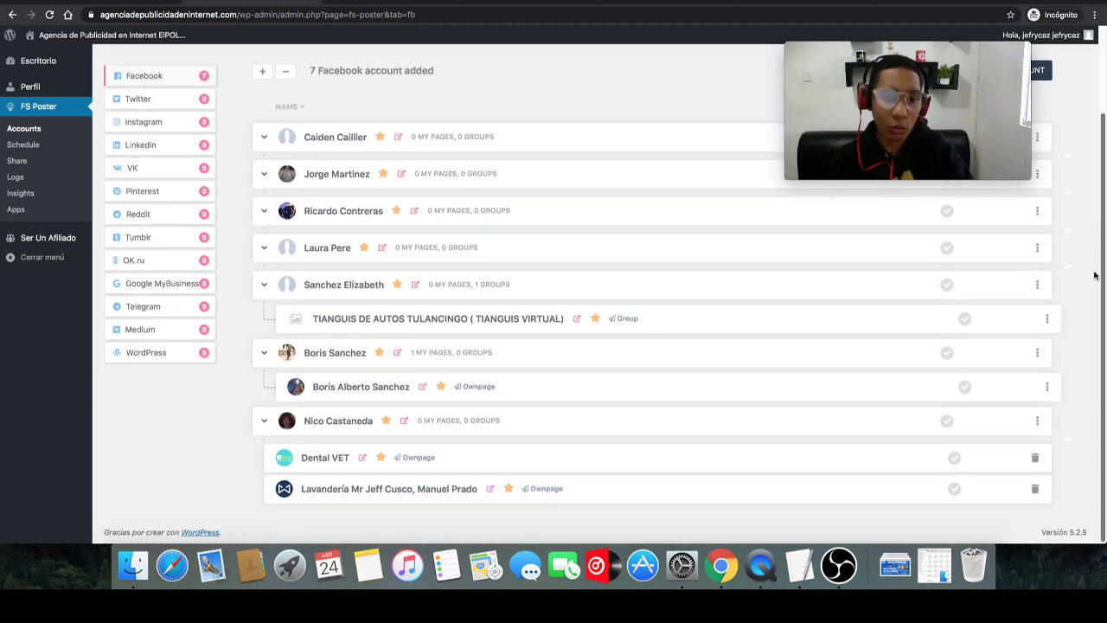
pyautogui.scroll(2, 1092, 216)
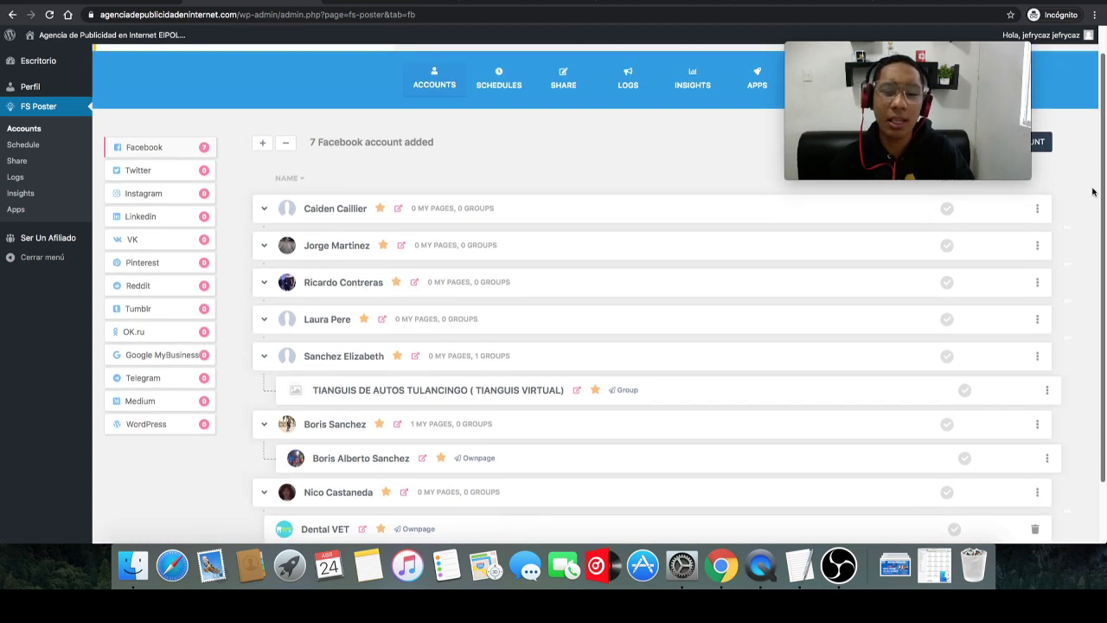
pyautogui.scroll(-2, 1091, 225)
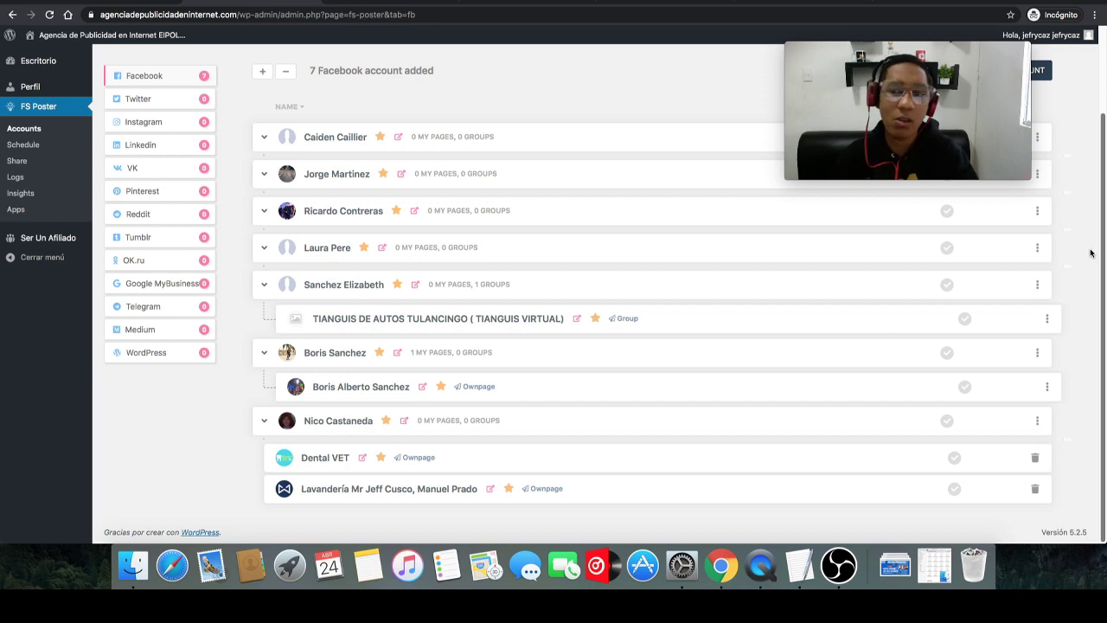
pyautogui.scroll(2, 1092, 252)
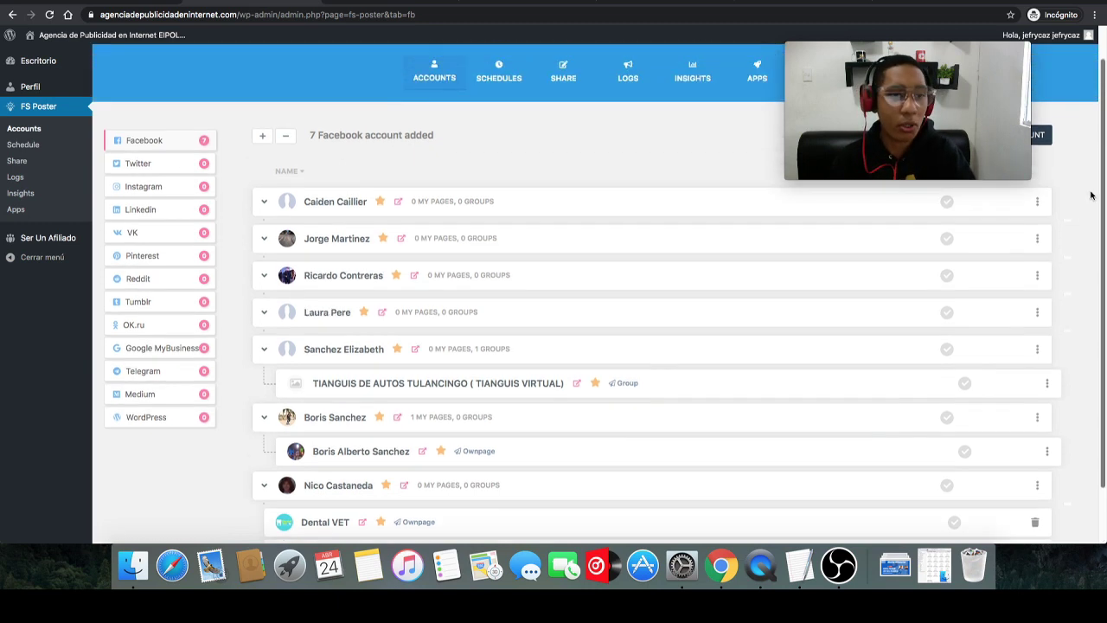
pyautogui.scroll(-1, 1089, 187)
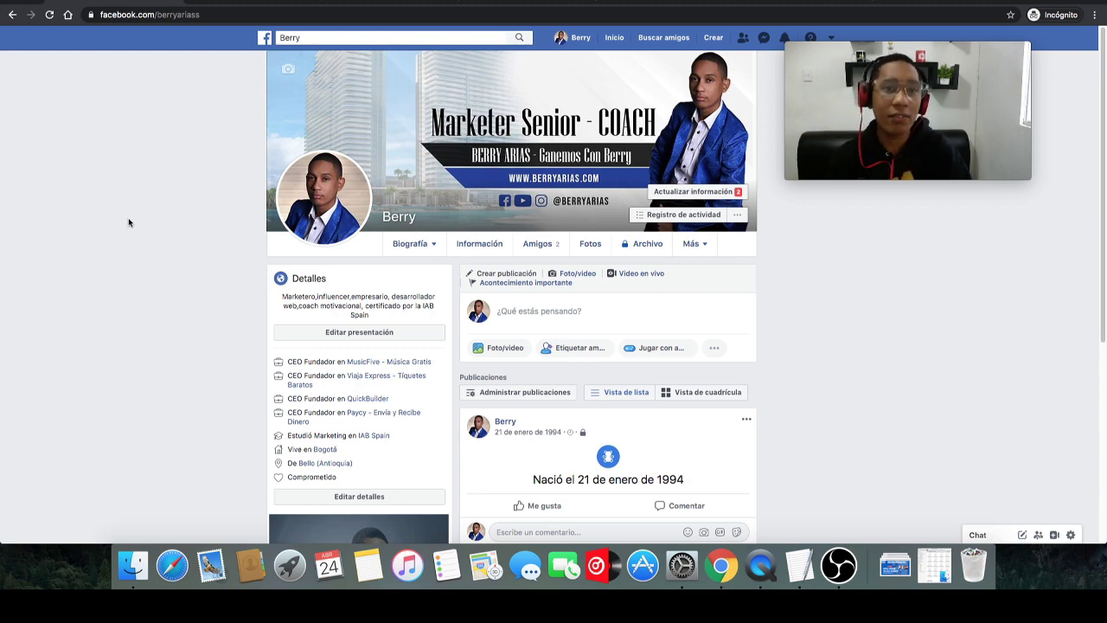
# Load and scroll Facebook's Inicio news feed, then return to the FS Poster tab.
pyautogui.click(232, 2)
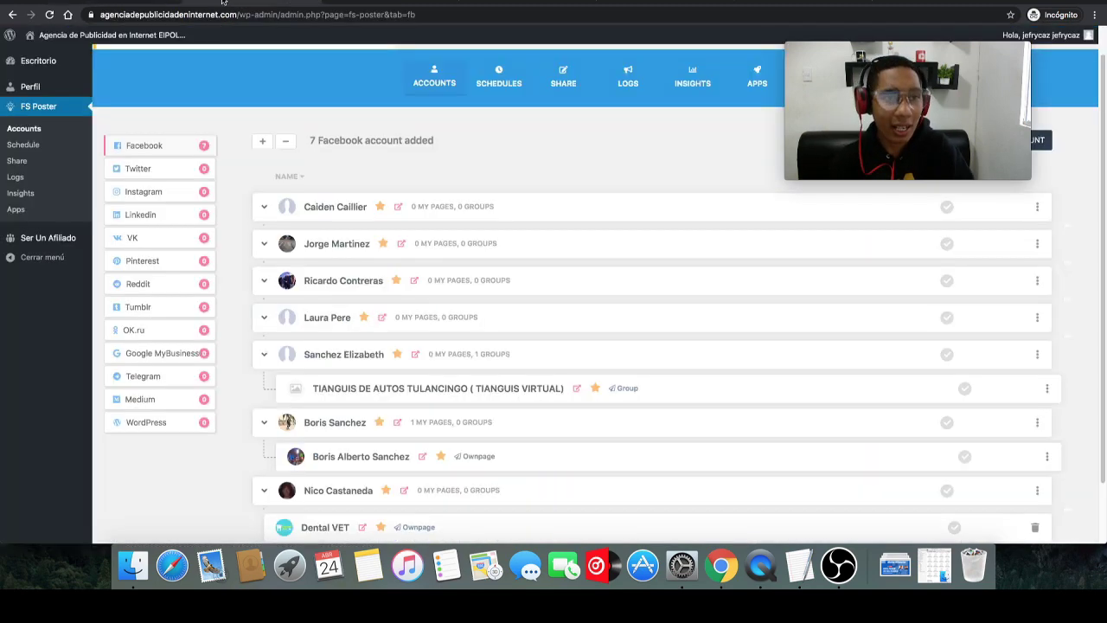
pyautogui.click(130, 3)
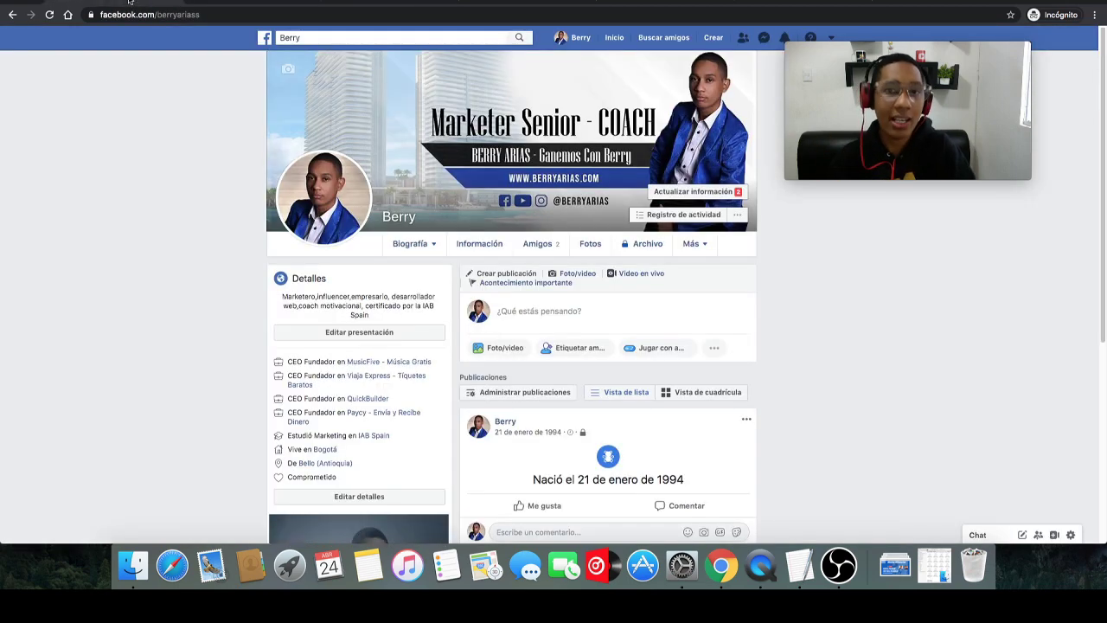
pyautogui.click(612, 38)
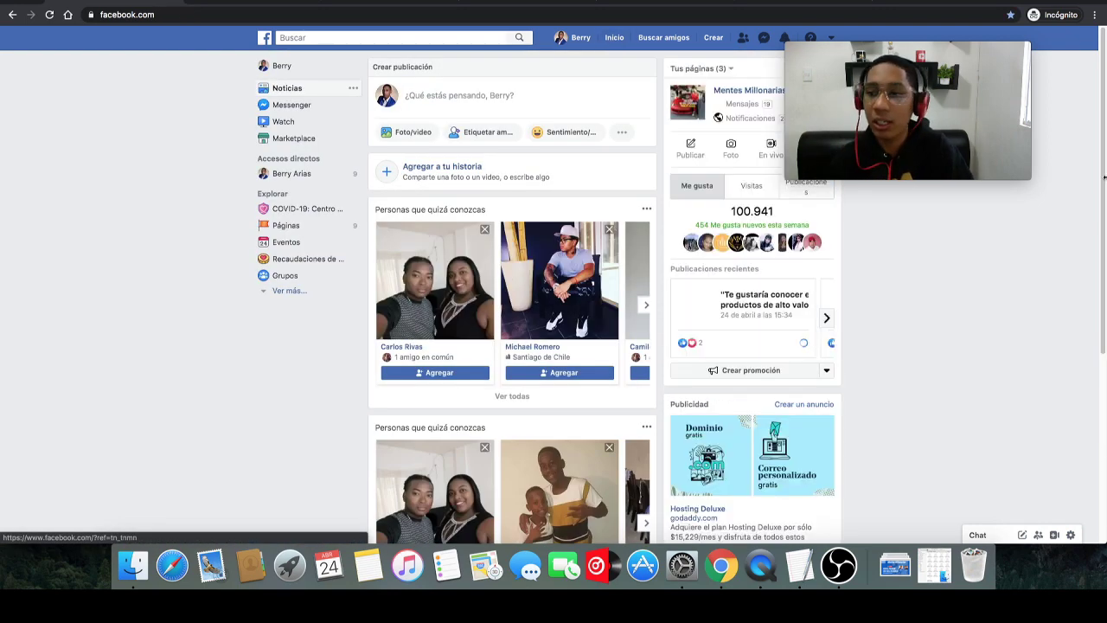
pyautogui.scroll(-1, 1100, 230)
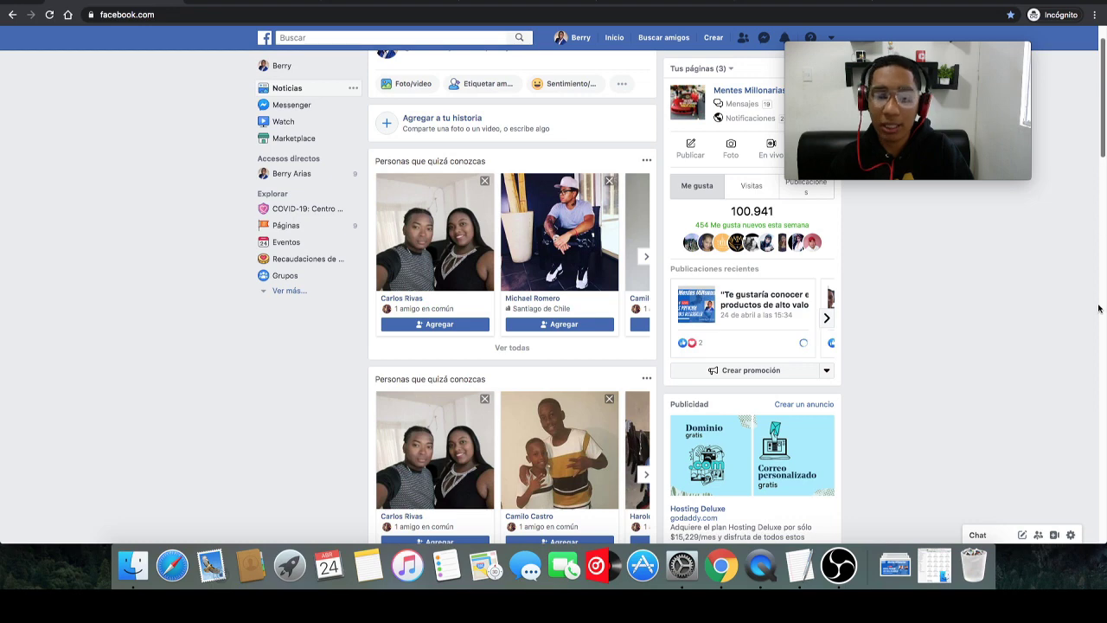
pyautogui.scroll(-10, 1101, 231)
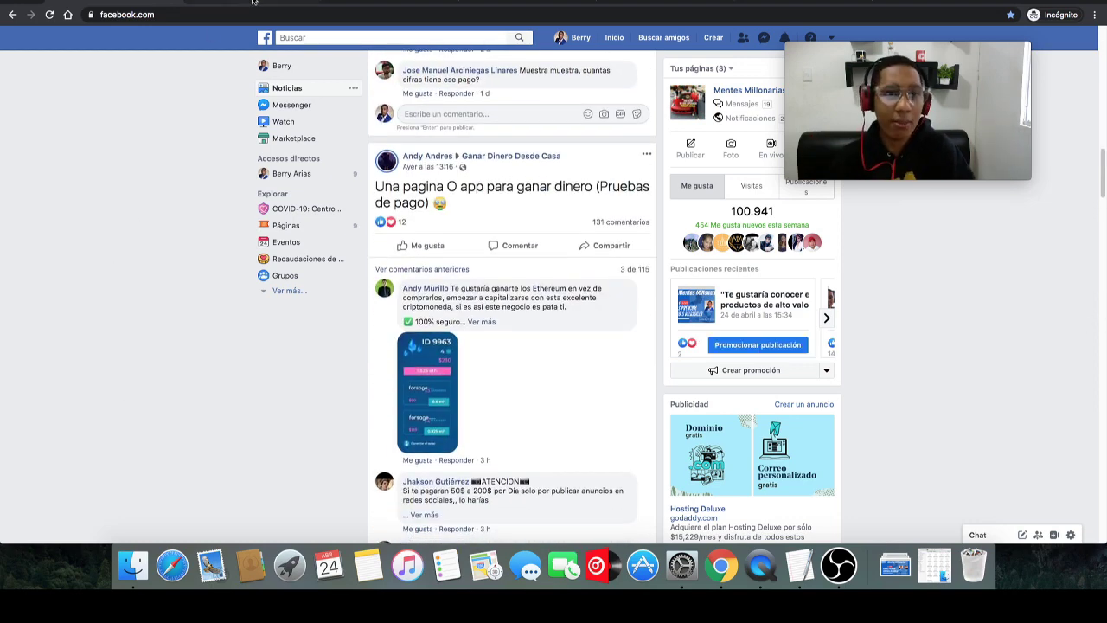
pyautogui.hotkey('ctrl', 'Tab')
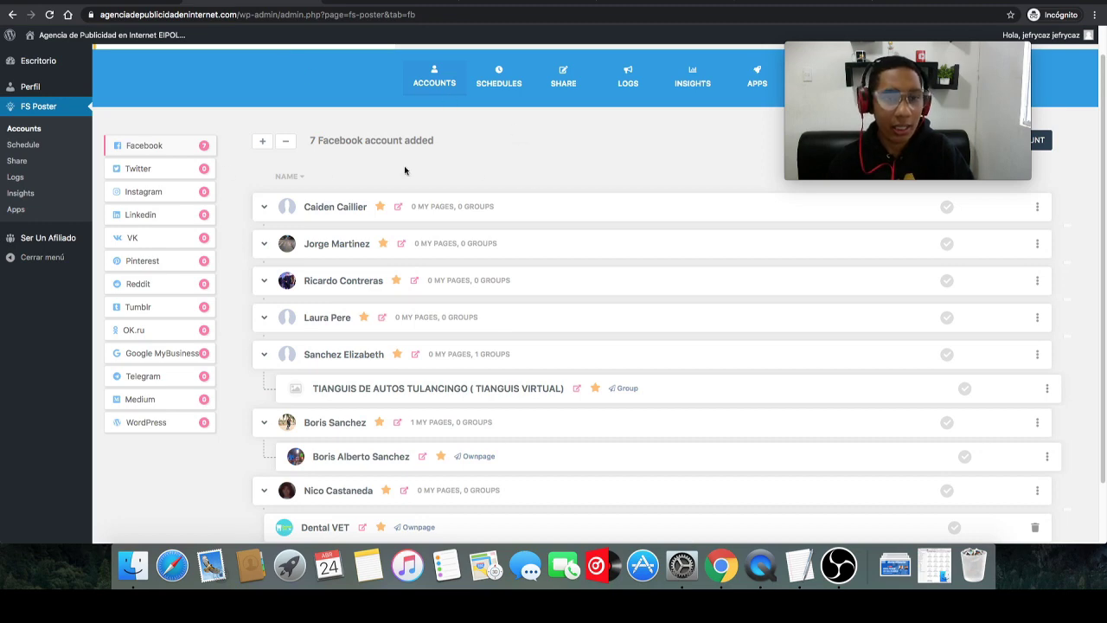
# Add a new FS Poster account via the Cookie method, reaching the c_user and xs form.
pyautogui.moveTo(992, 49); pyautogui.dragTo(702, 52)
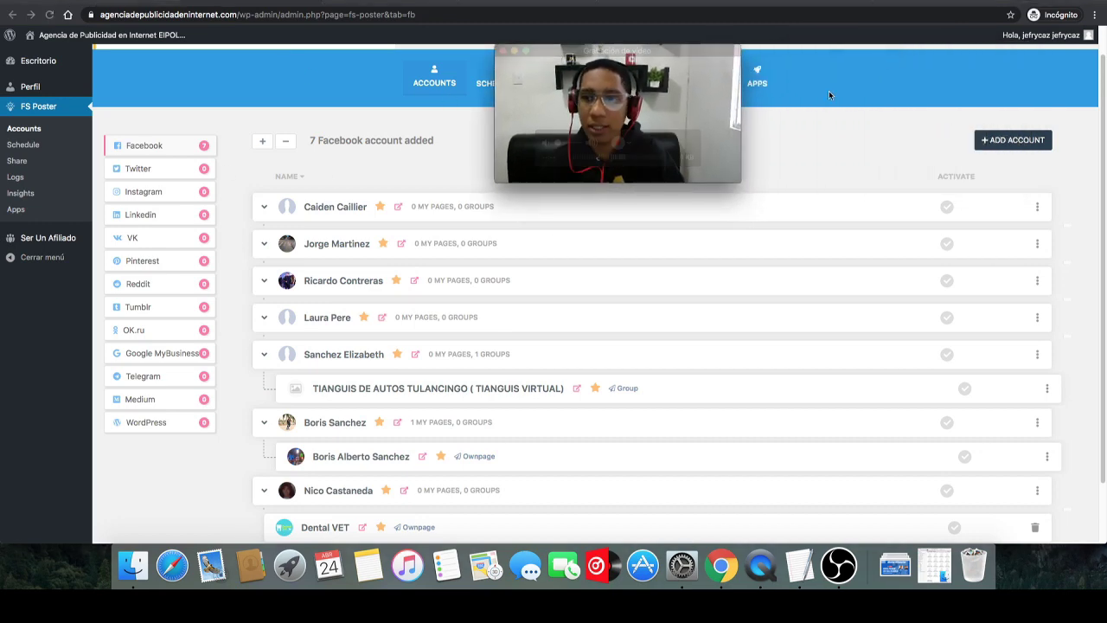
pyautogui.click(1013, 140)
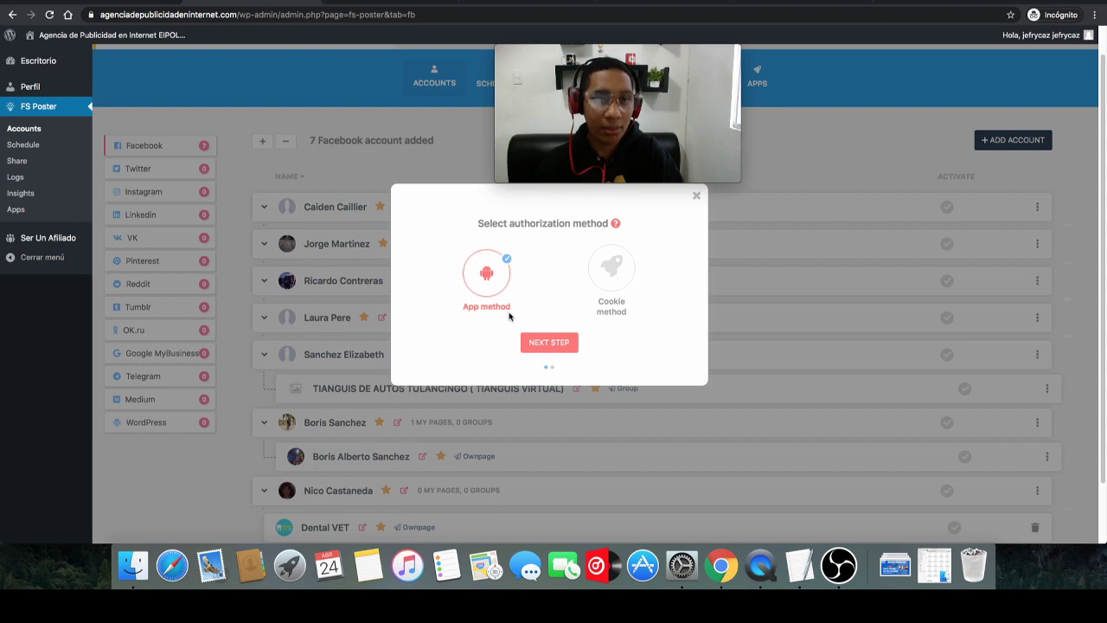
pyautogui.click(602, 279)
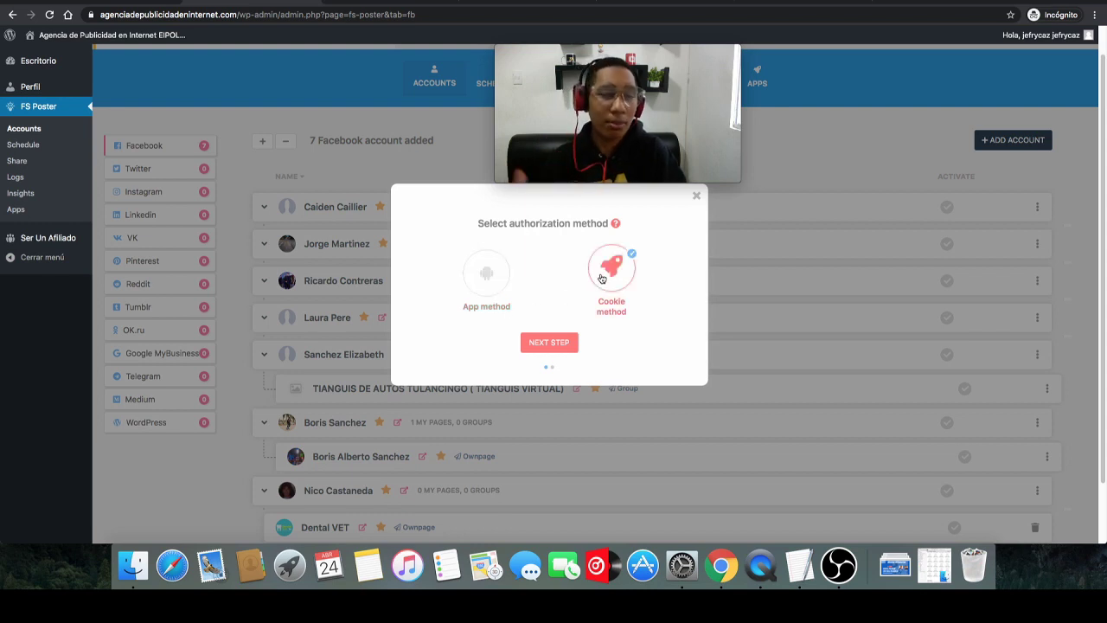
pyautogui.click(550, 343)
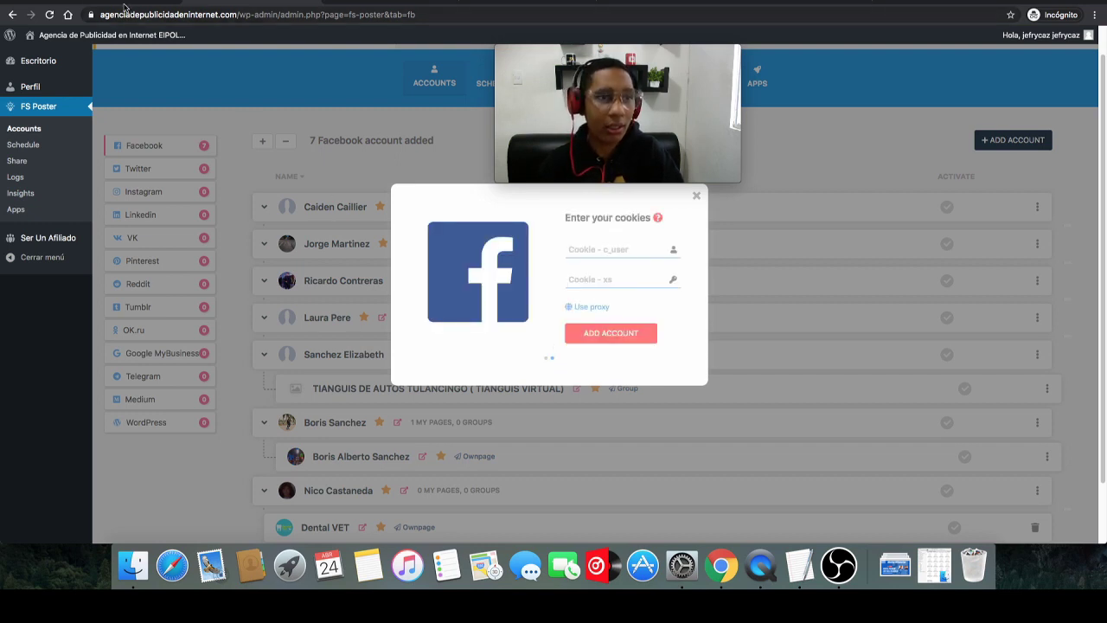
pyautogui.click(122, 3)
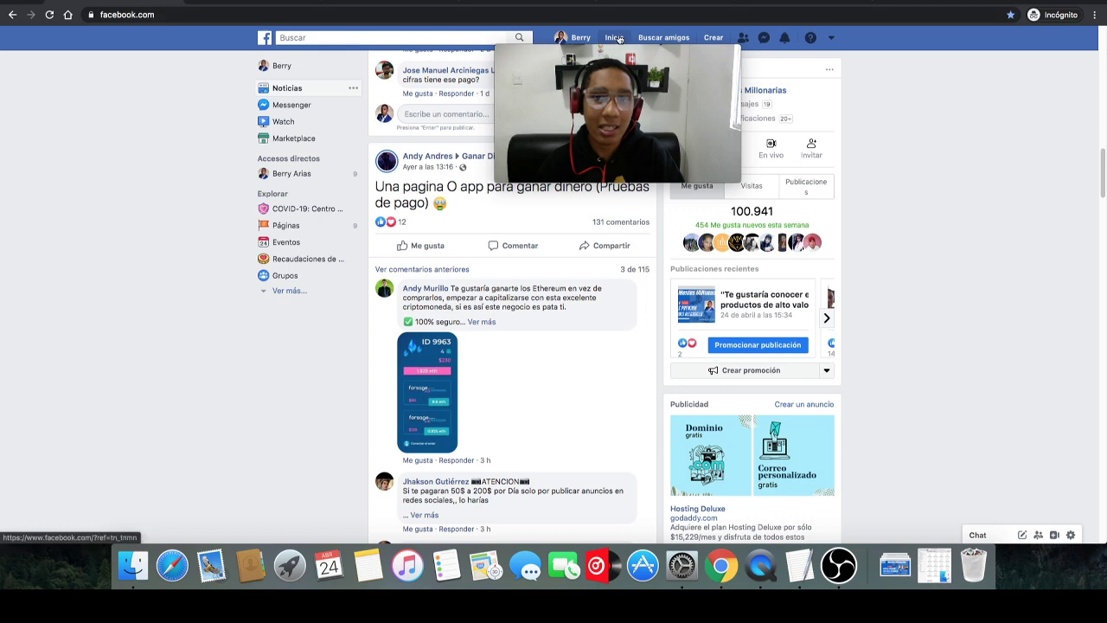
# Inspect Facebook and show facebook.com cookies in an enlarged DevTools Application panel.
pyautogui.rightClick(166, 190)
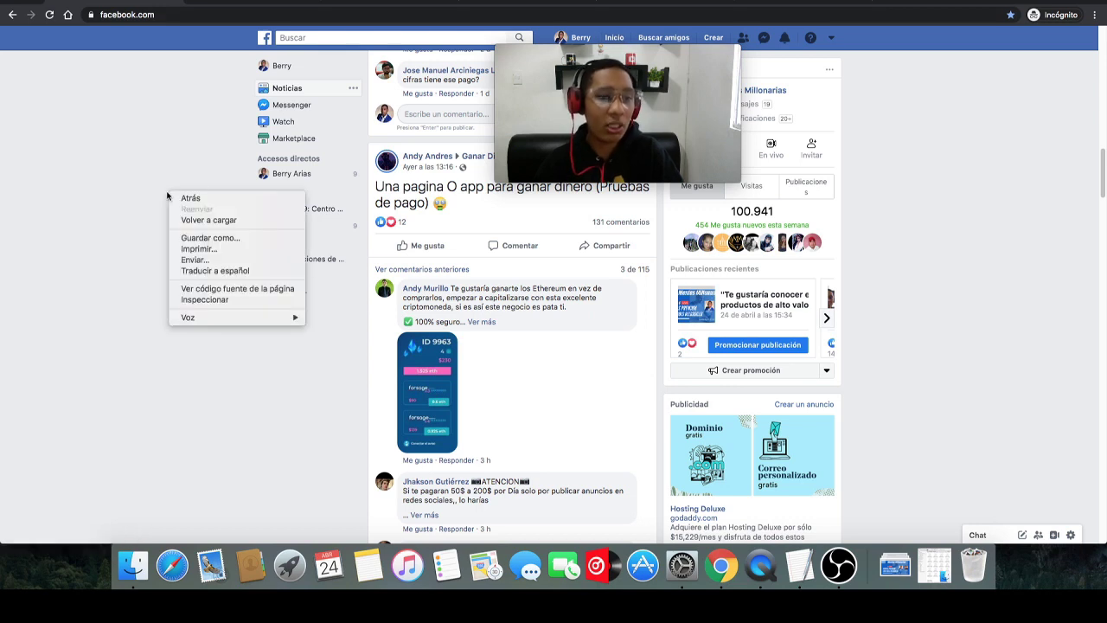
pyautogui.click(201, 300)
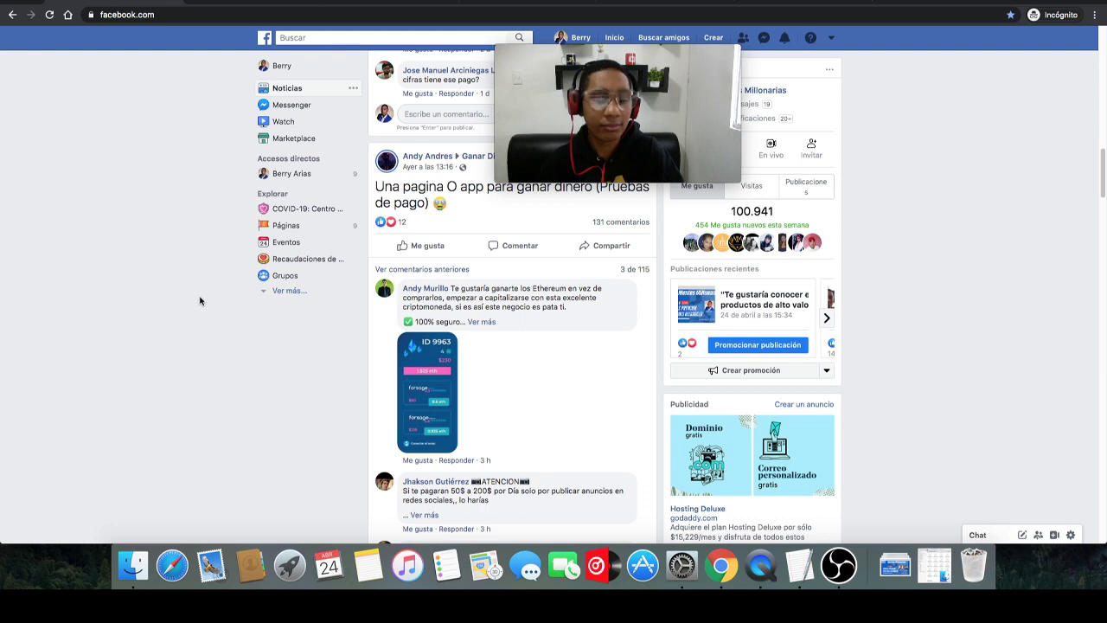
pyautogui.click(326, 328)
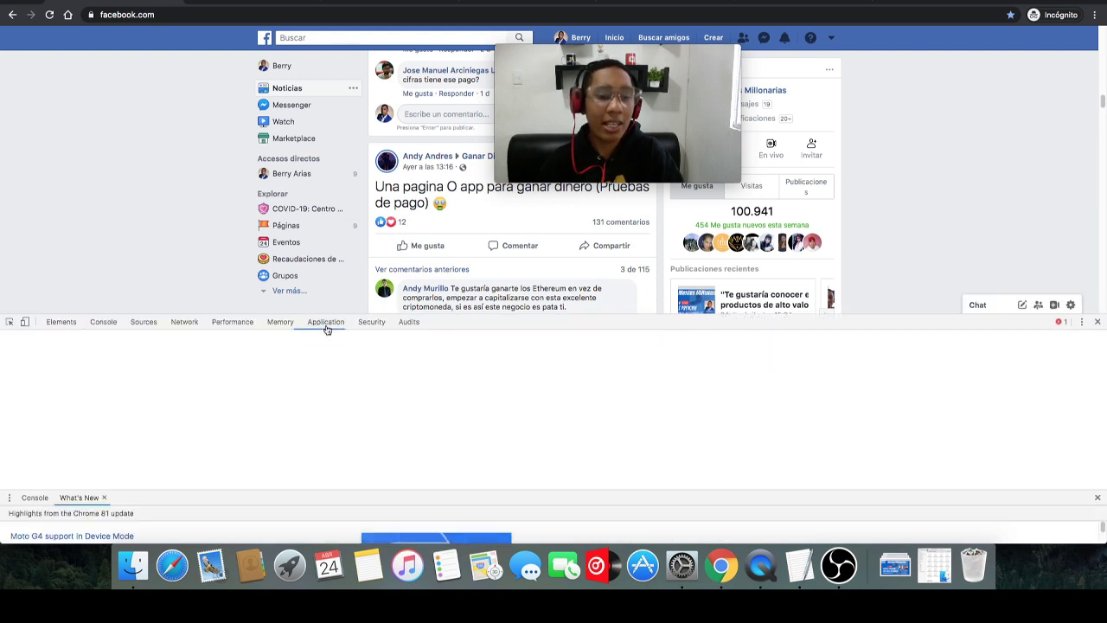
pyautogui.click(60, 321)
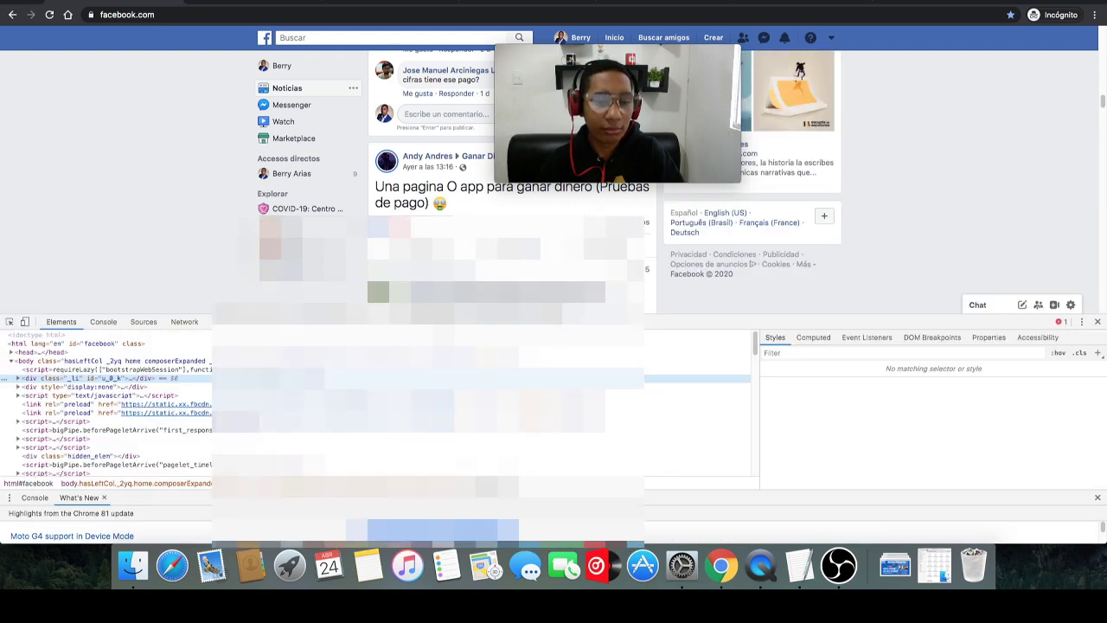
pyautogui.click(326, 321)
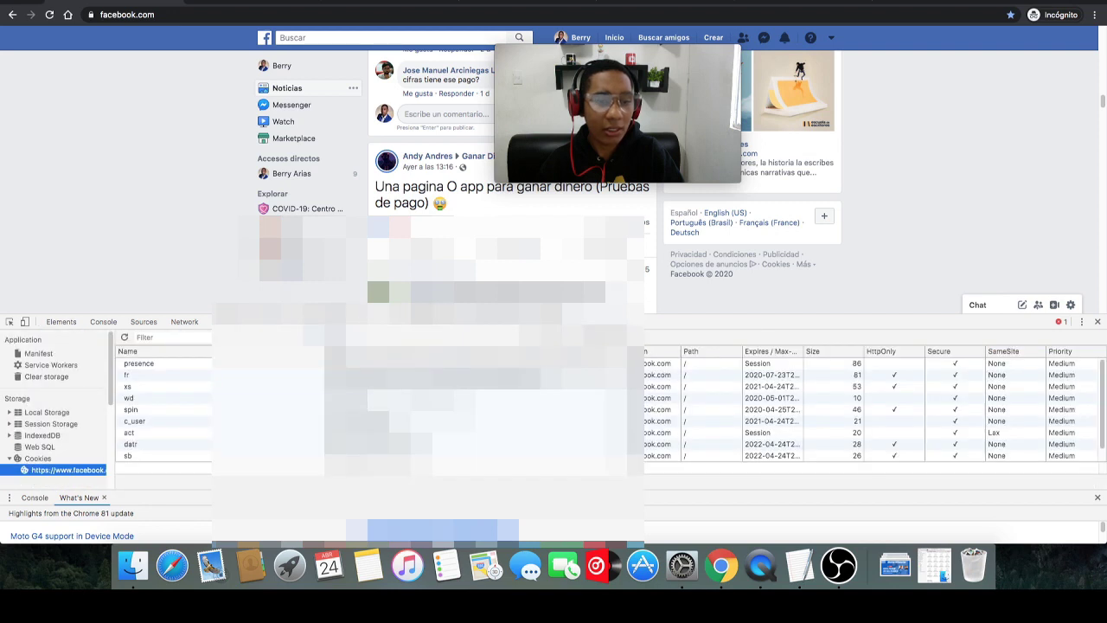
pyautogui.moveTo(103, 317); pyautogui.dragTo(104, 268)
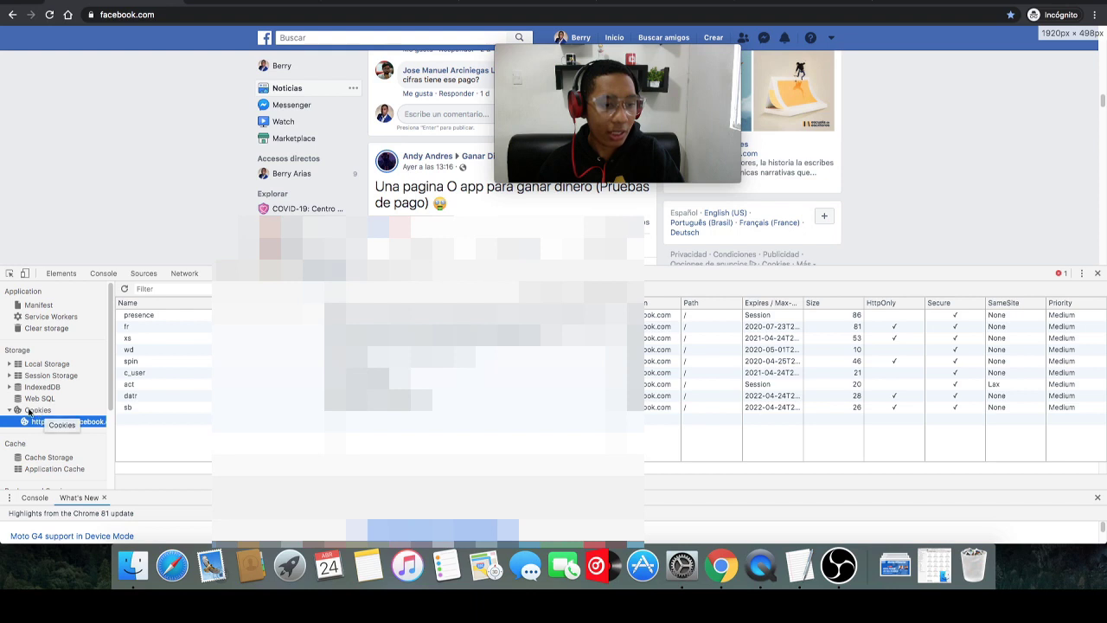
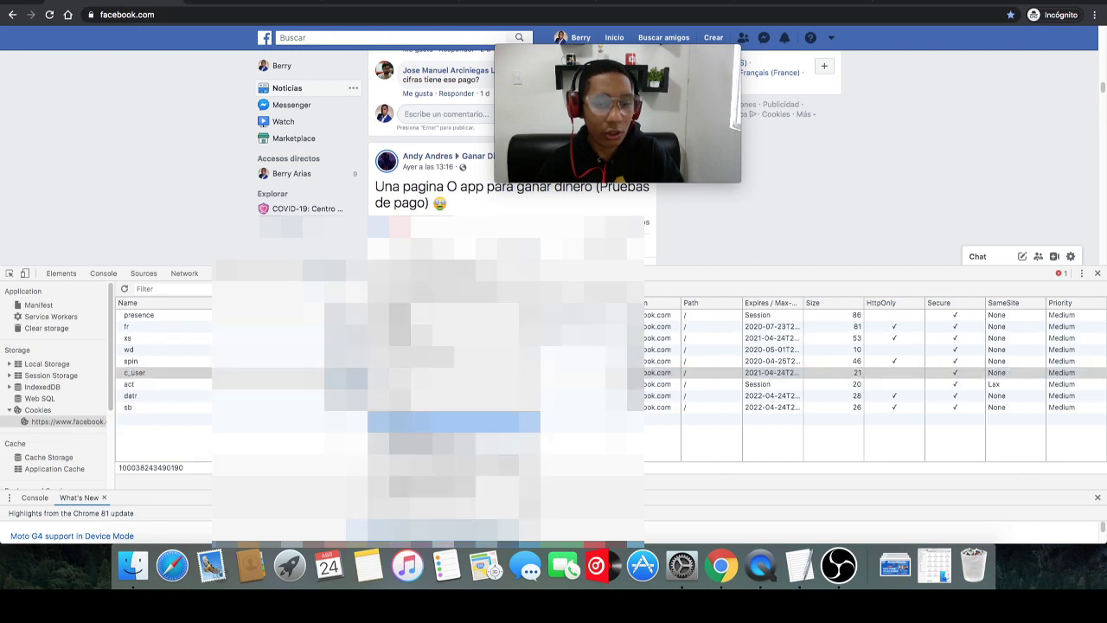
# Paste the copied Facebook cookie into FS Poster's cookie field and add the account.
pyautogui.click(218, 3)
pyautogui.rightClick(587, 241)
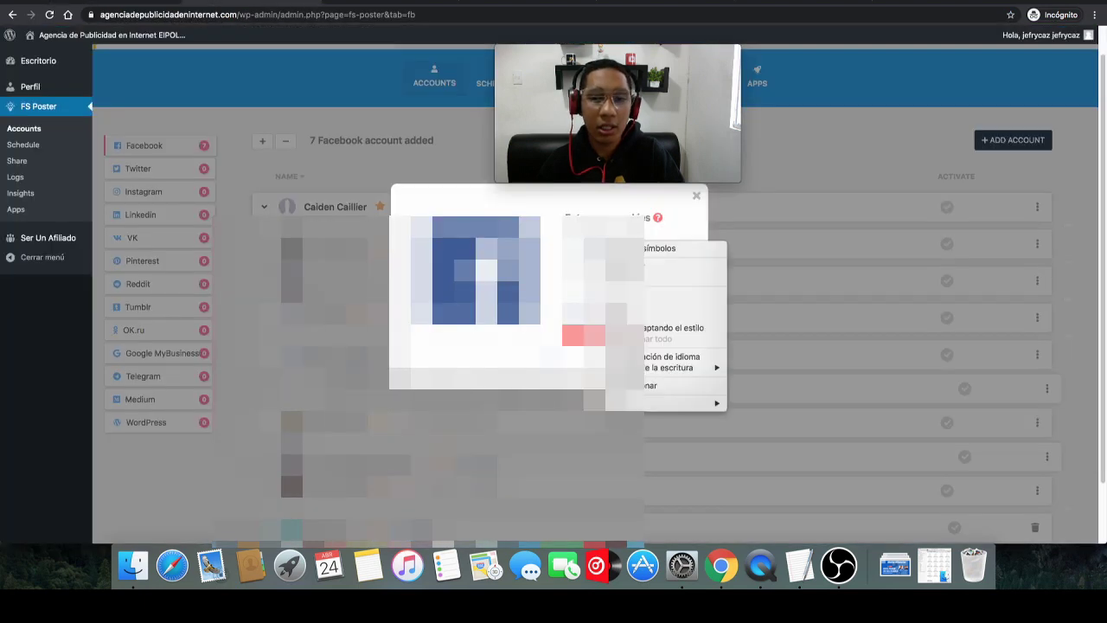
pyautogui.click(623, 314)
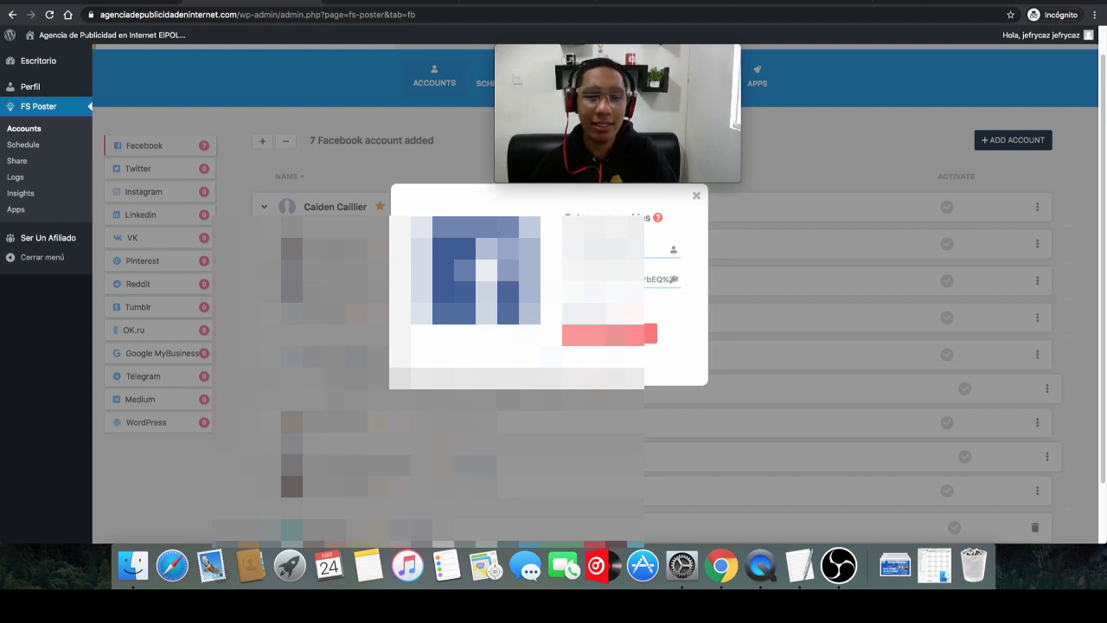
pyautogui.press('Return')
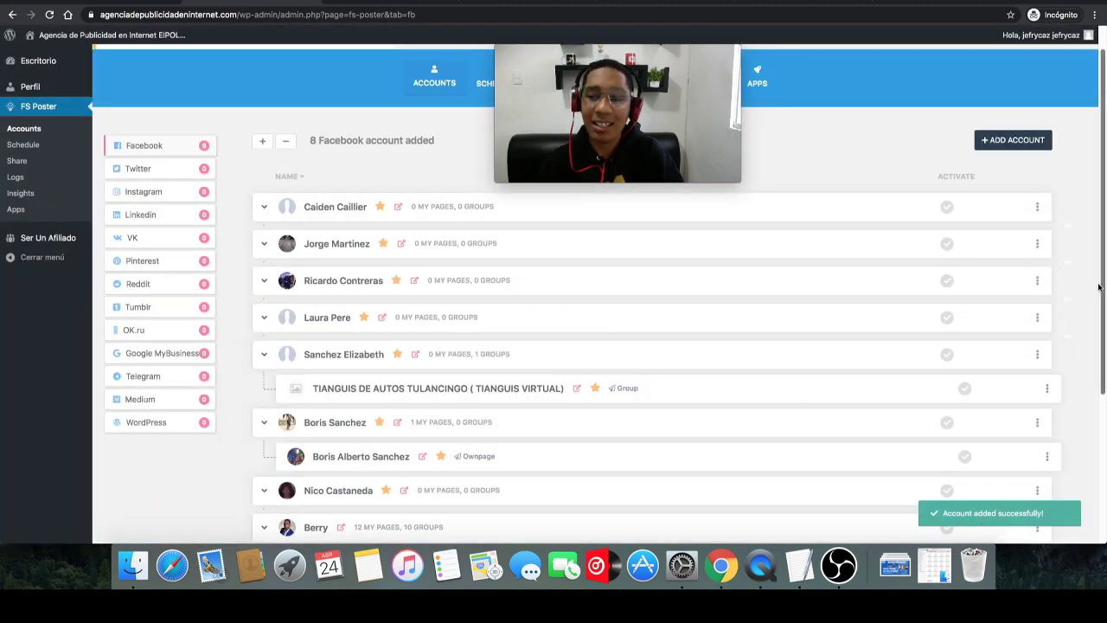
pyautogui.moveTo(1099, 283); pyautogui.dragTo(1091, 442)
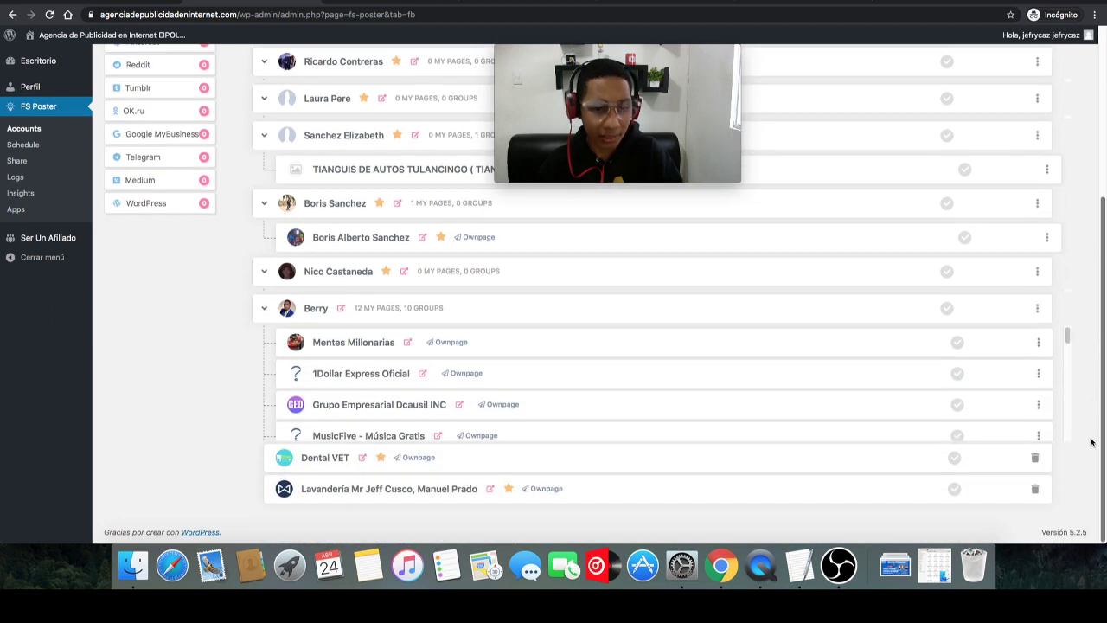
pyautogui.scroll(1, 264, 309)
pyautogui.click(264, 315)
pyautogui.click(264, 428)
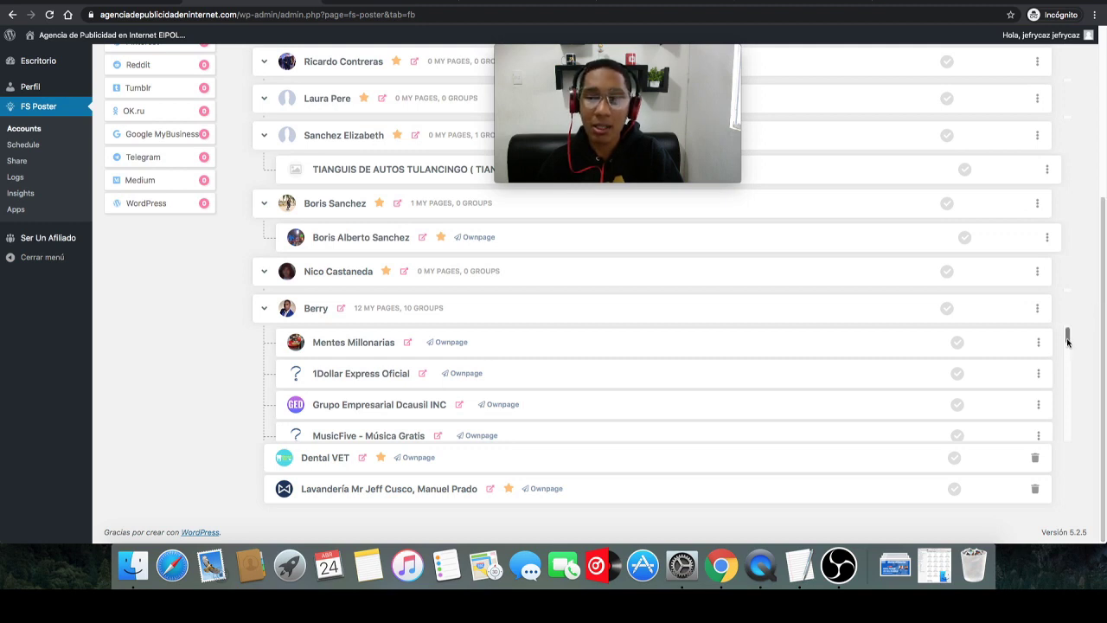
pyautogui.moveTo(1067, 333); pyautogui.dragTo(1100, 165)
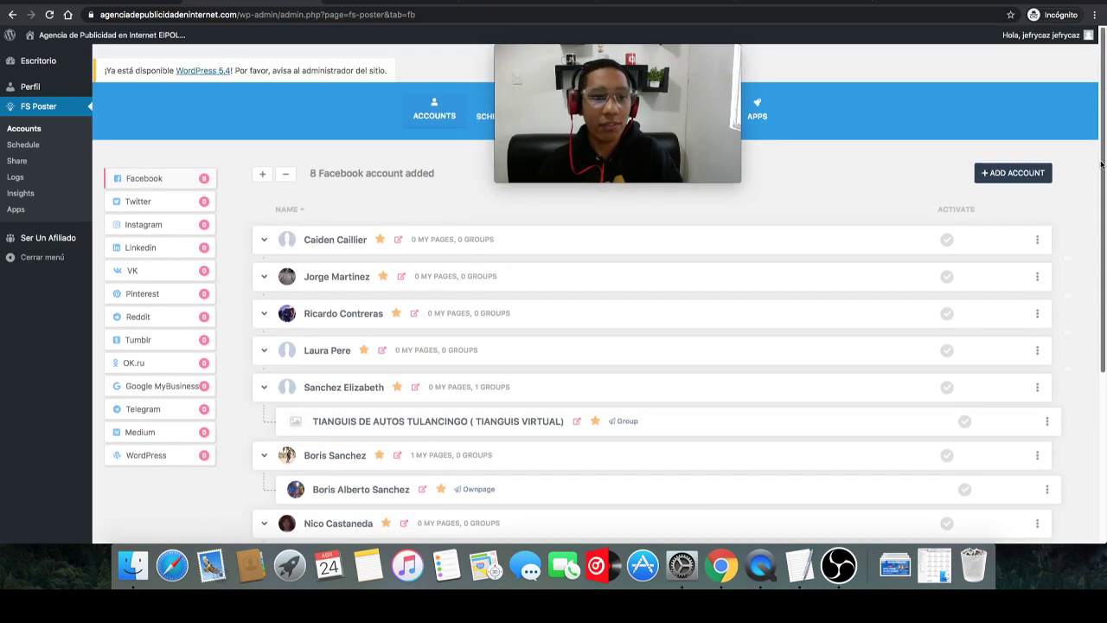
pyautogui.moveTo(671, 48); pyautogui.dragTo(947, 92)
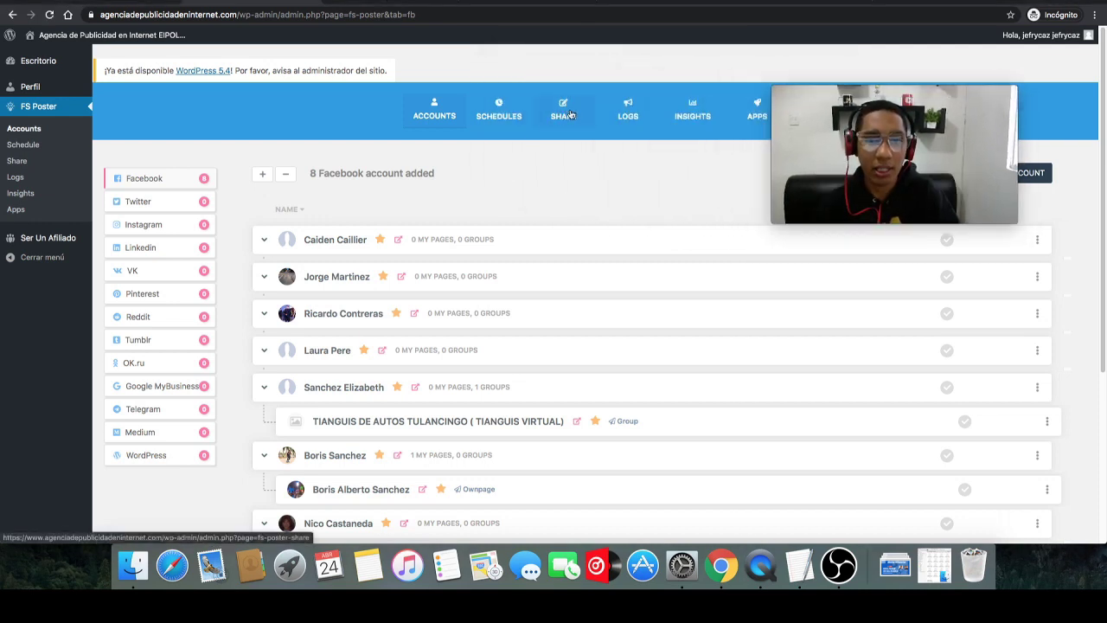
# Go to FS Poster's SHARE page to start a new post.
pyautogui.click(568, 113)
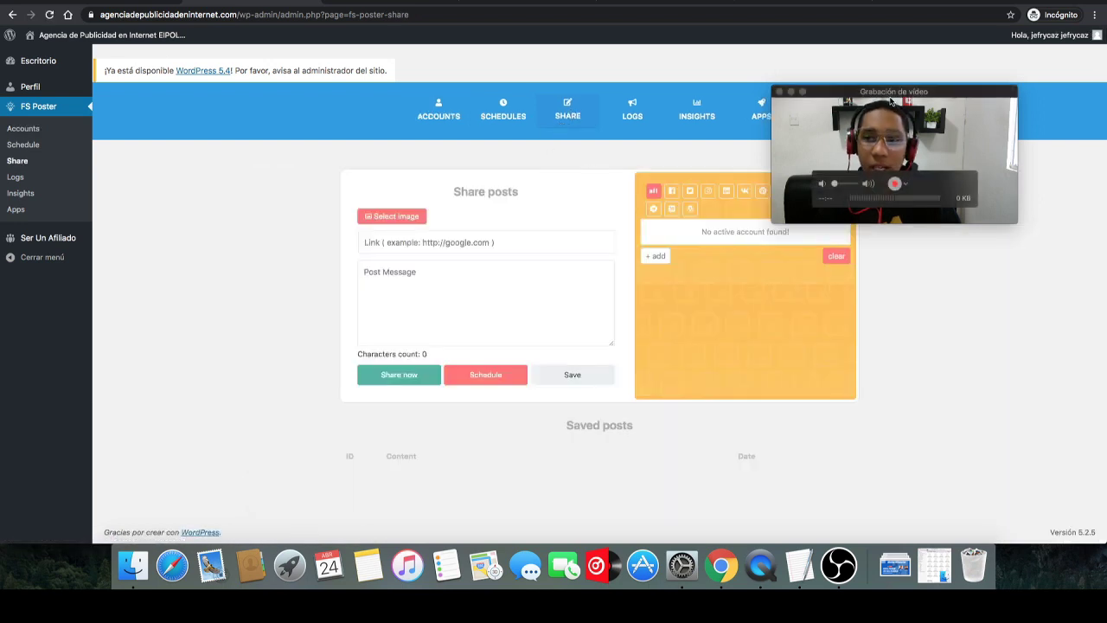
pyautogui.moveTo(943, 94); pyautogui.dragTo(967, 78)
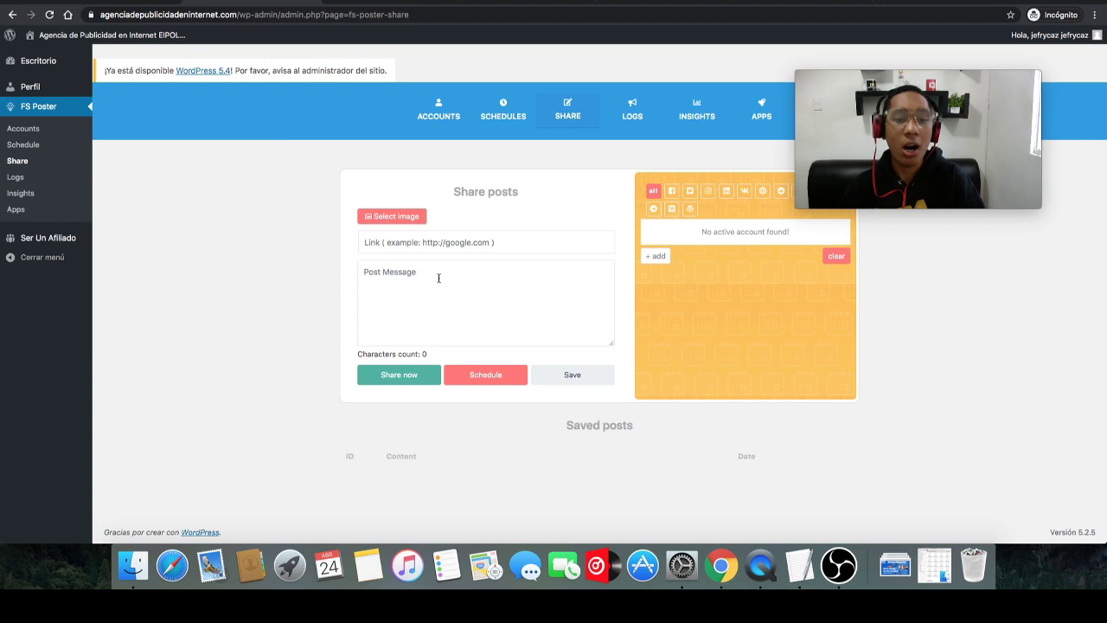
pyautogui.click(378, 218)
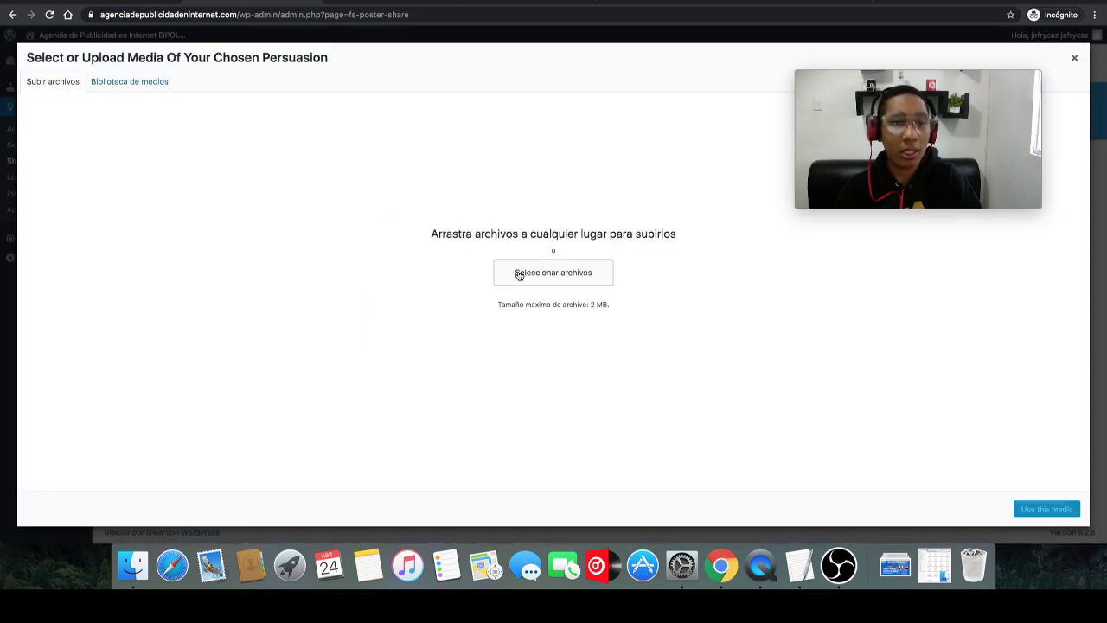
pyautogui.click(555, 277)
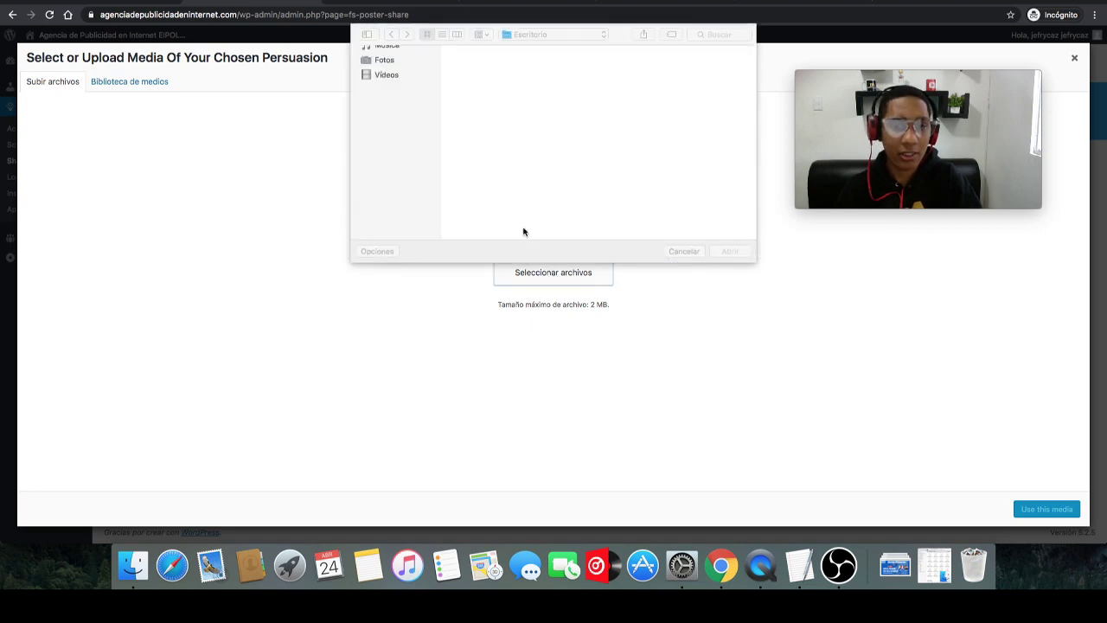
pyautogui.moveTo(753, 59); pyautogui.dragTo(735, 180)
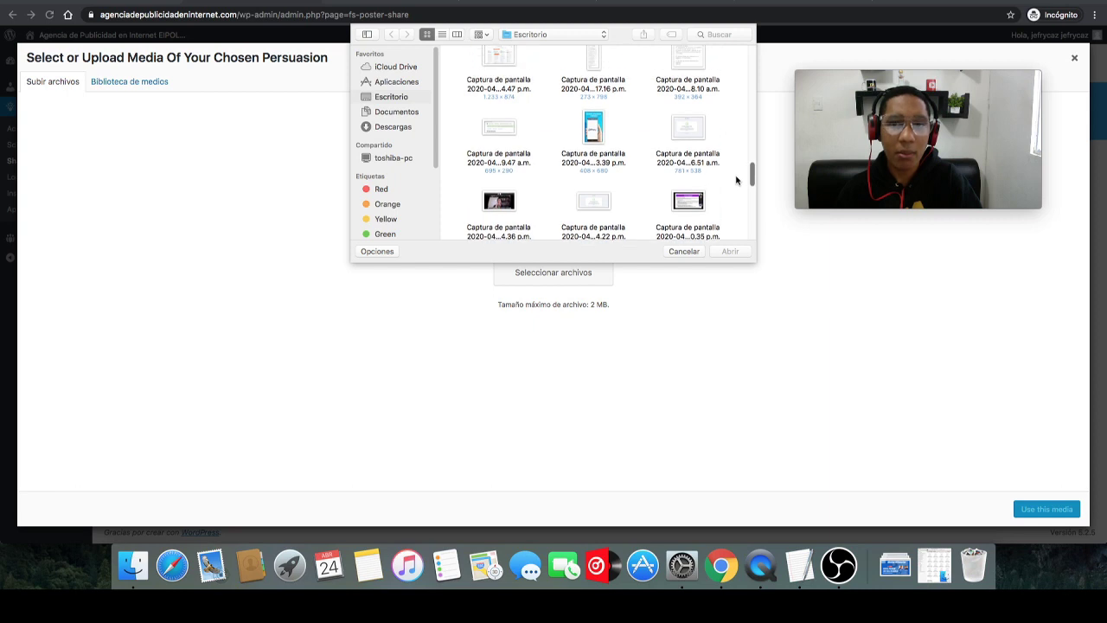
pyautogui.click(588, 156)
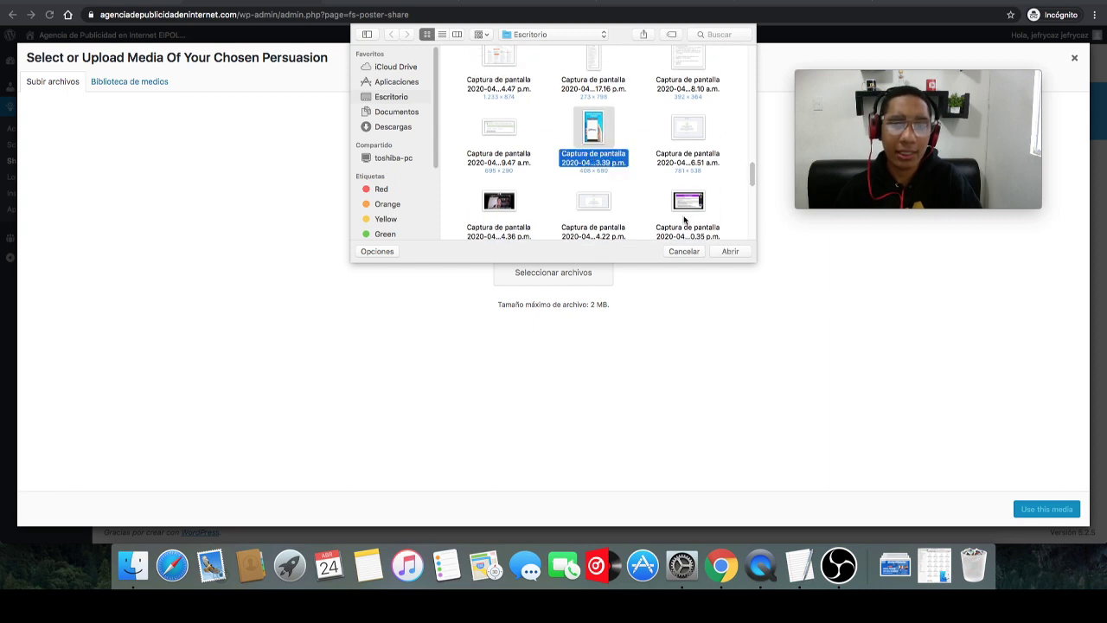
pyautogui.click(729, 251)
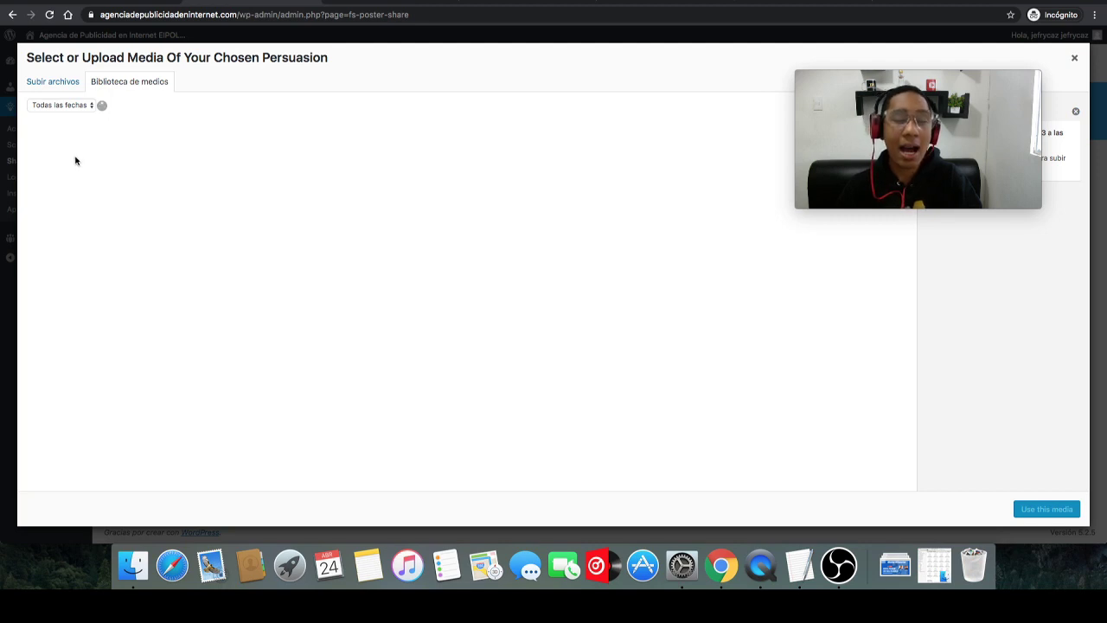
pyautogui.moveTo(915, 94)
pyautogui.moveTo(915, 93); pyautogui.dragTo(816, 82)
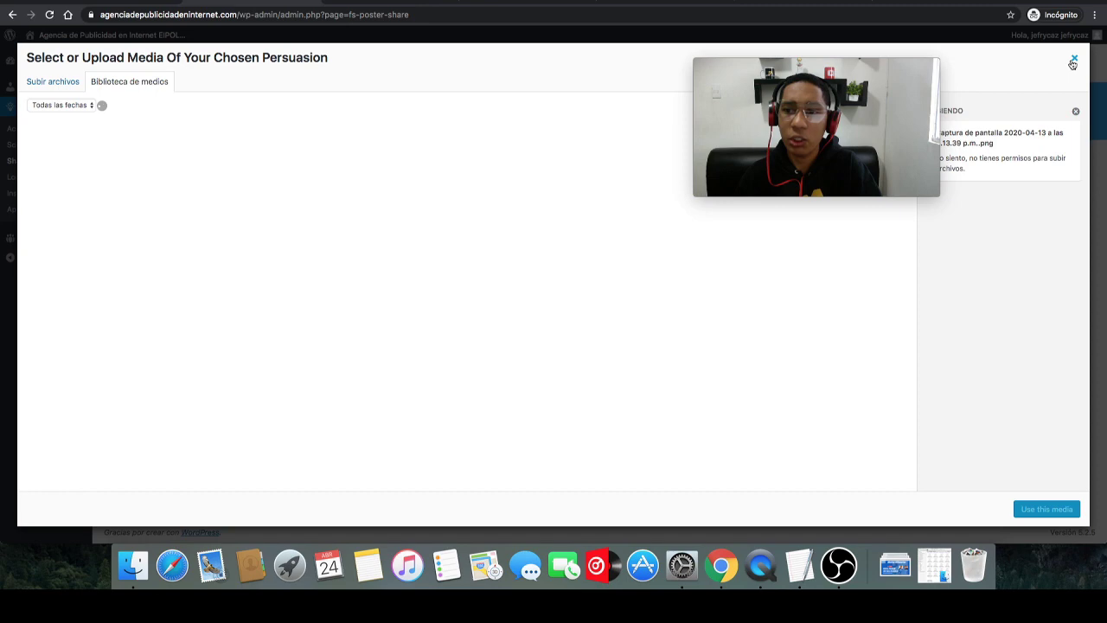
pyautogui.click(1073, 61)
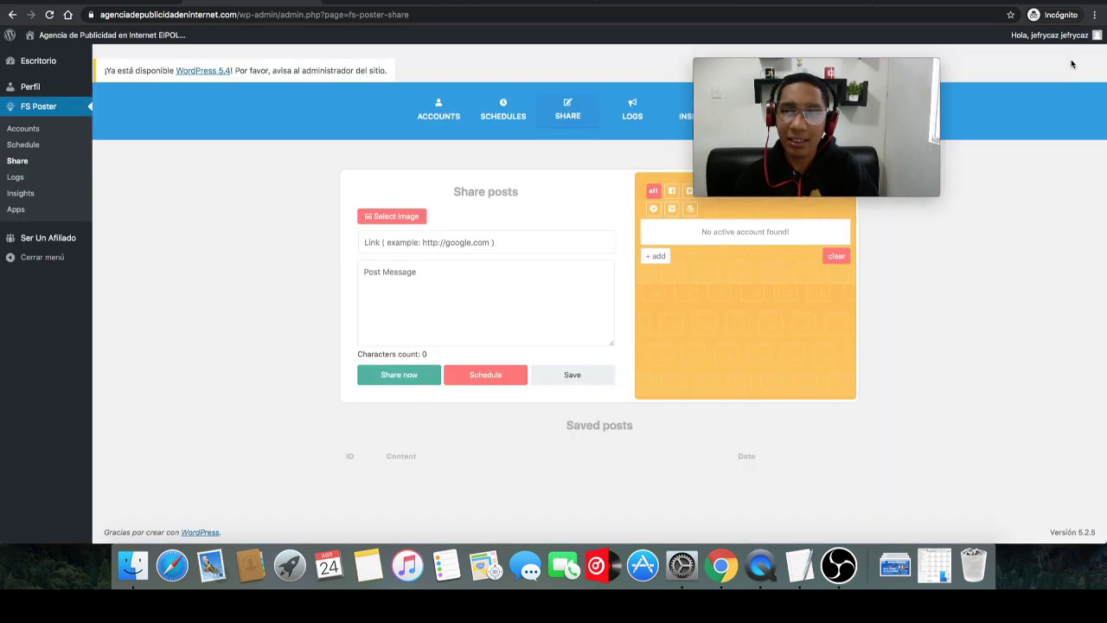
# Copy the address of the 'Cómo Ganar Dinero En Internet' Google Images picture and return to FS Poster.
pyautogui.moveTo(871, 66); pyautogui.dragTo(965, 77)
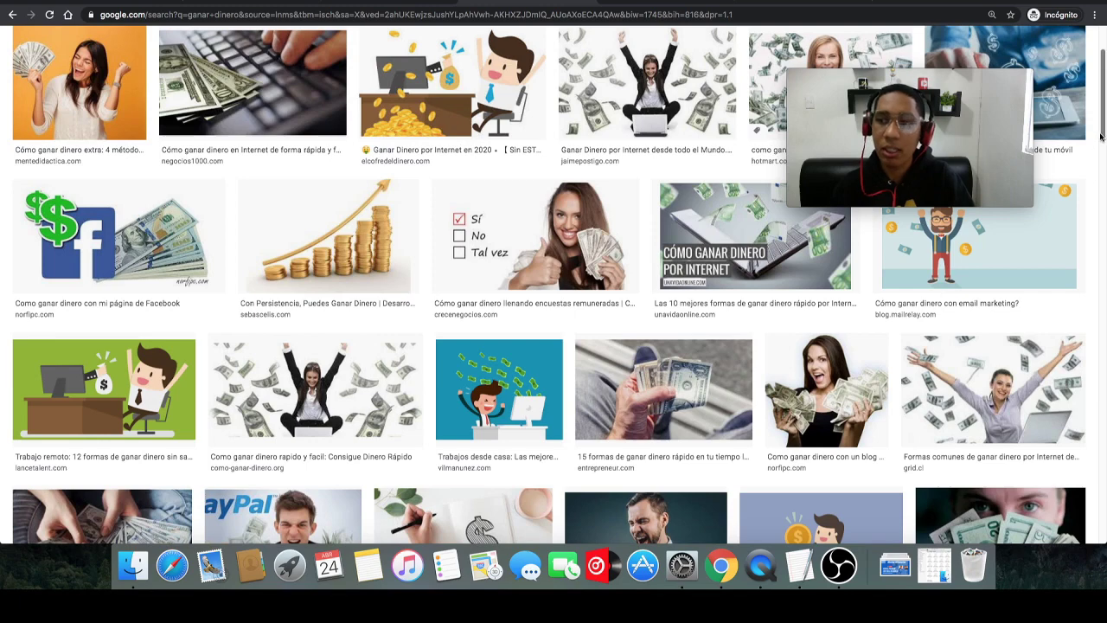
pyautogui.scroll(3, 1100, 86)
pyautogui.moveTo(1101, 89); pyautogui.dragTo(1101, 263)
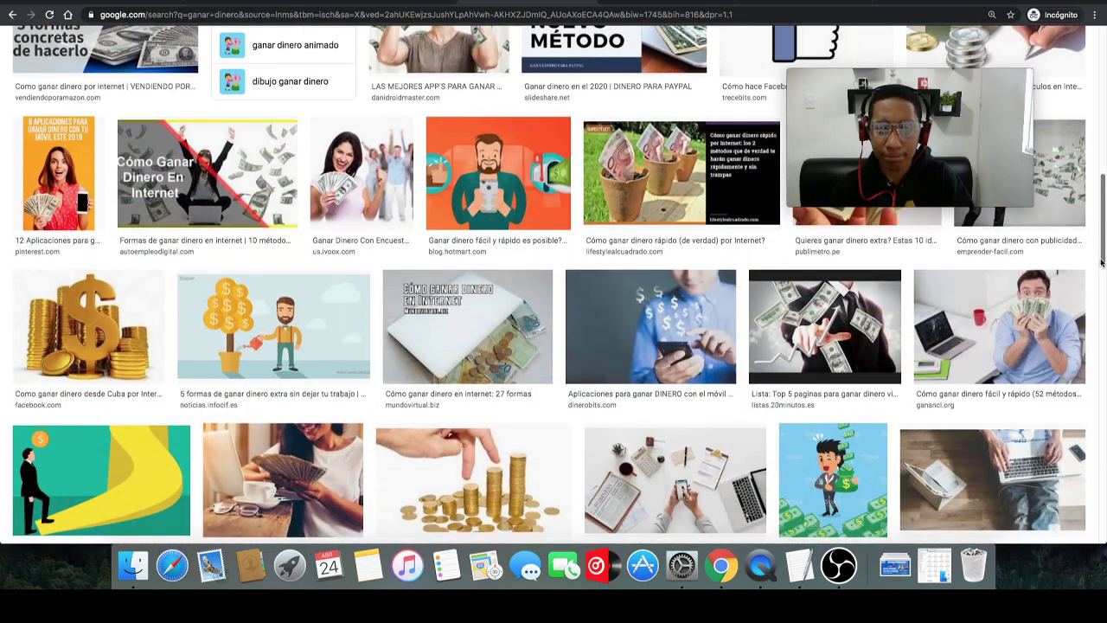
pyautogui.click(177, 190)
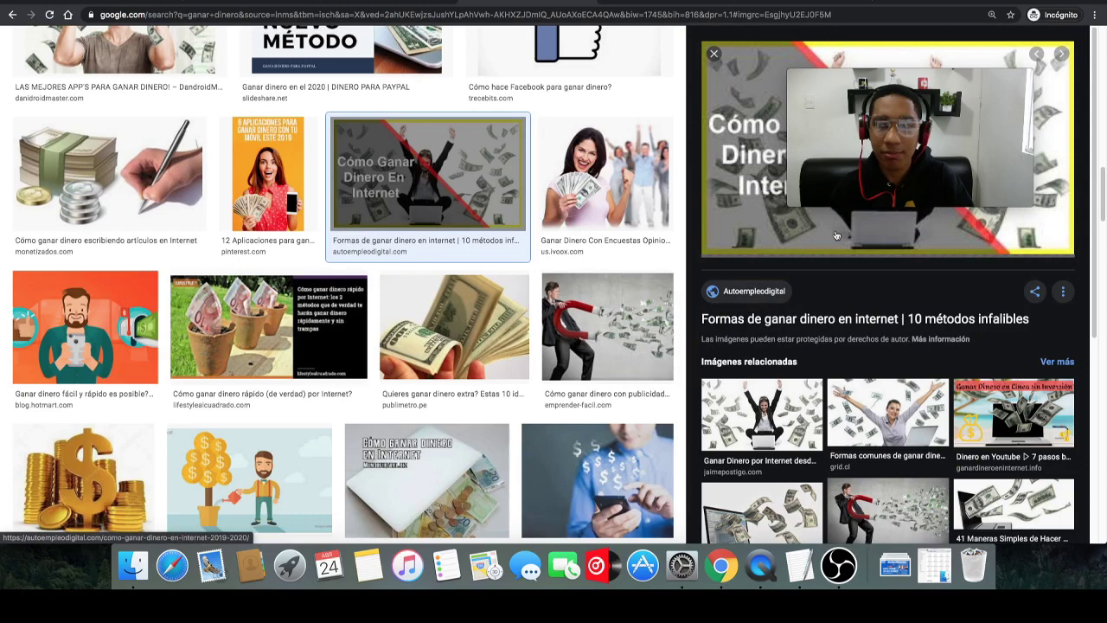
pyautogui.moveTo(873, 48); pyautogui.dragTo(550, 138)
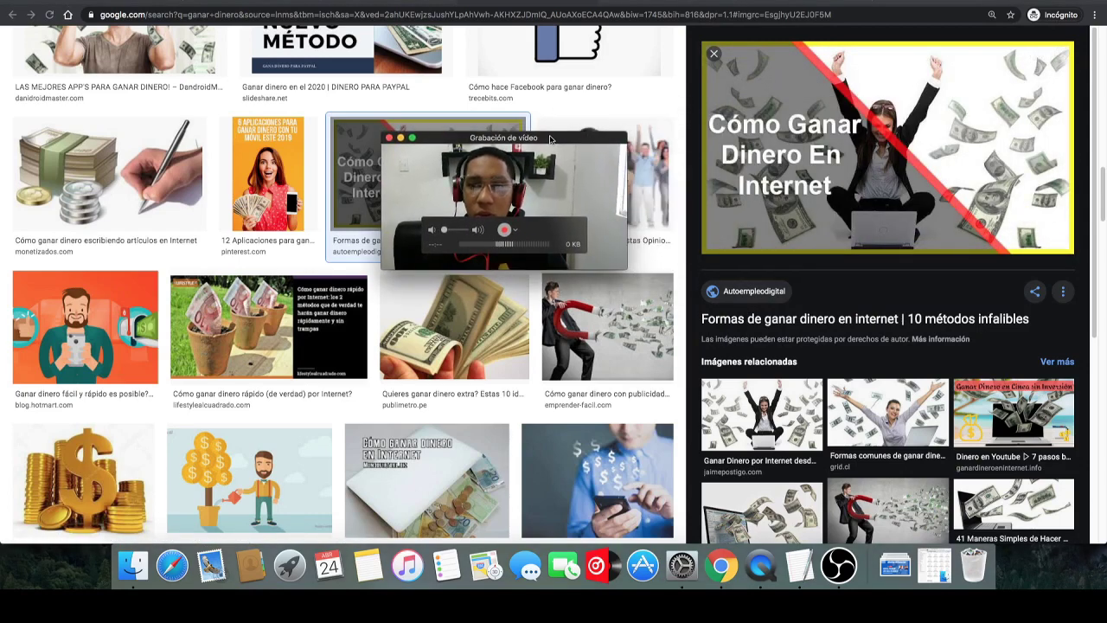
pyautogui.rightClick(914, 109)
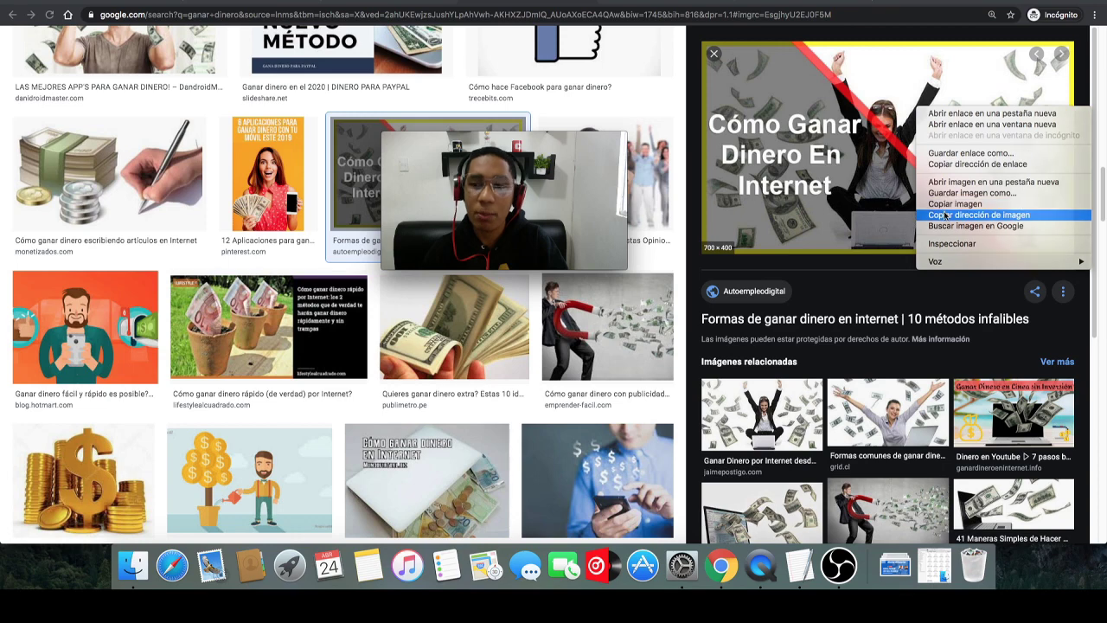
pyautogui.rightClick(930, 131)
pyautogui.rightClick(930, 132)
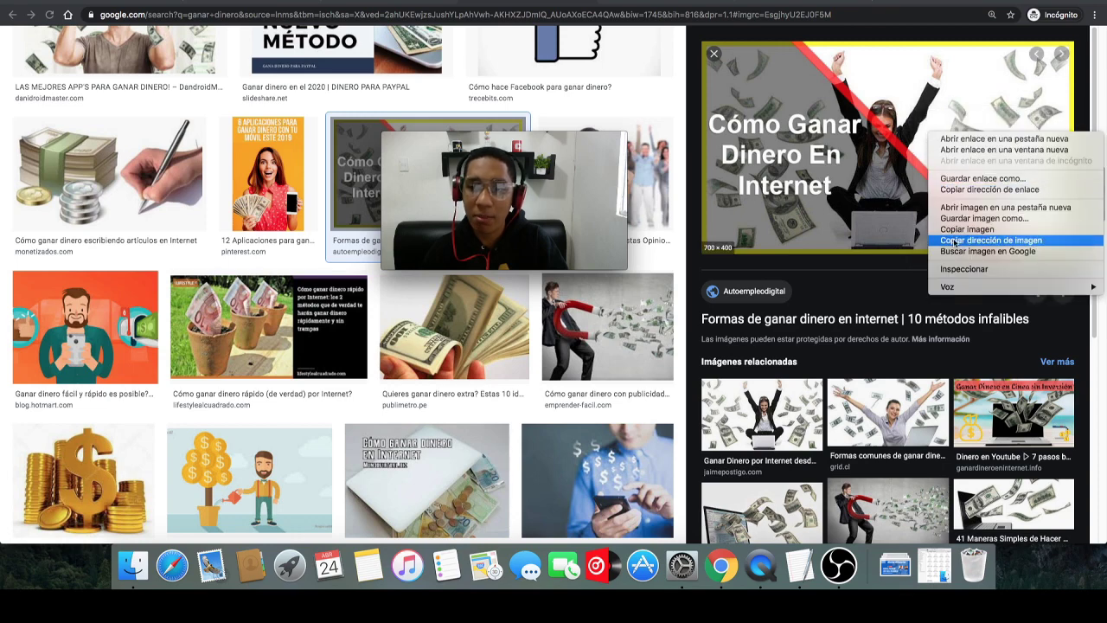
pyautogui.click(1002, 241)
pyautogui.moveTo(575, 137); pyautogui.dragTo(902, 137)
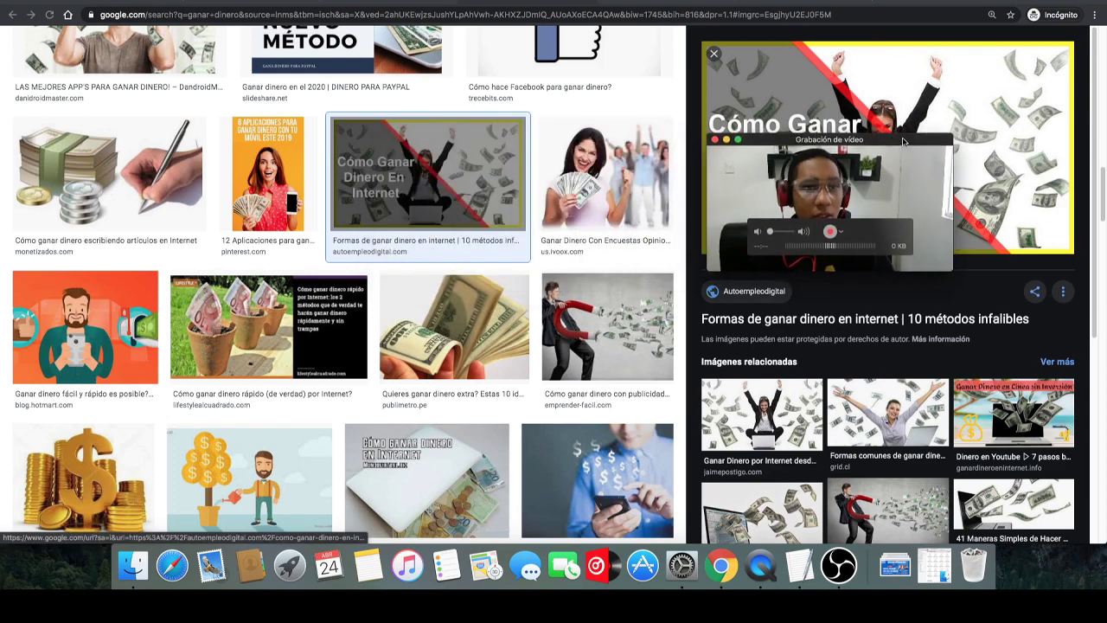
pyautogui.click(263, 4)
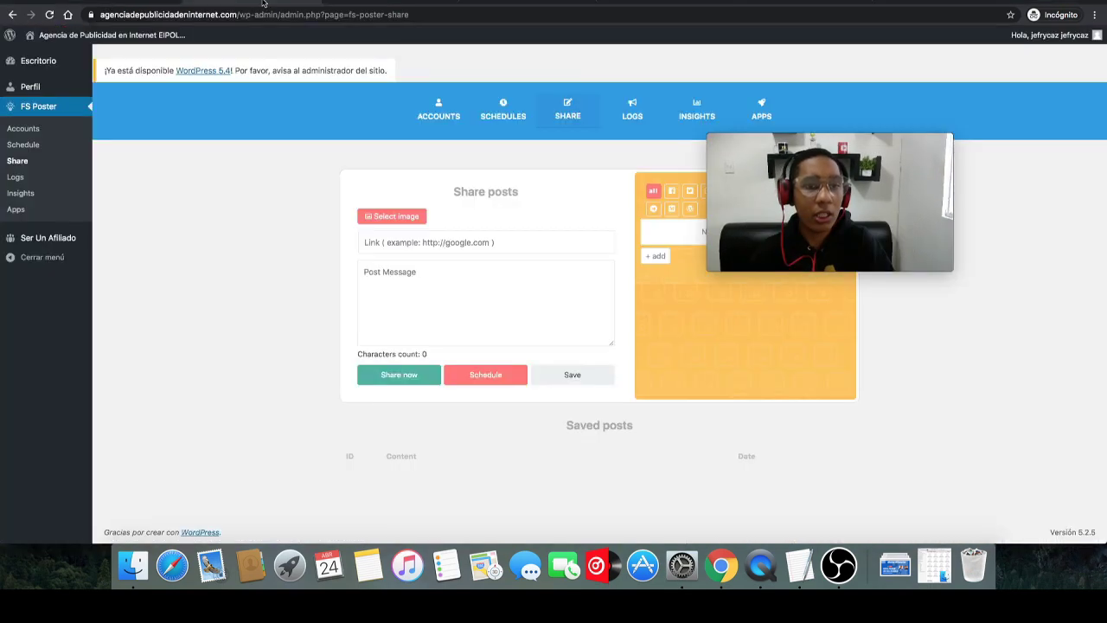
pyautogui.rightClick(405, 242)
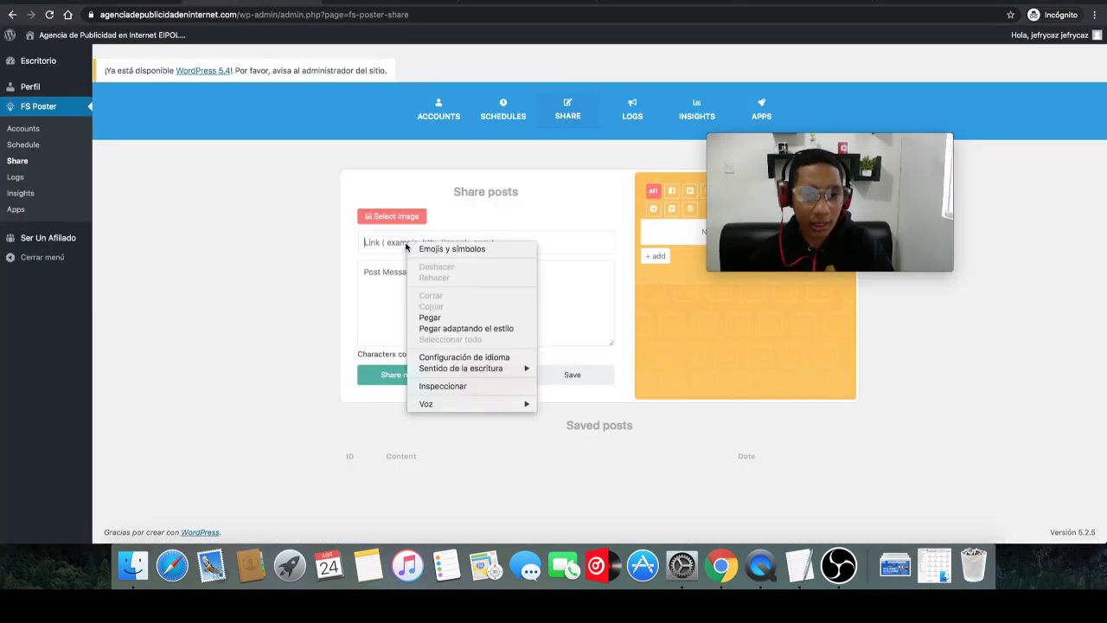
pyautogui.click(428, 317)
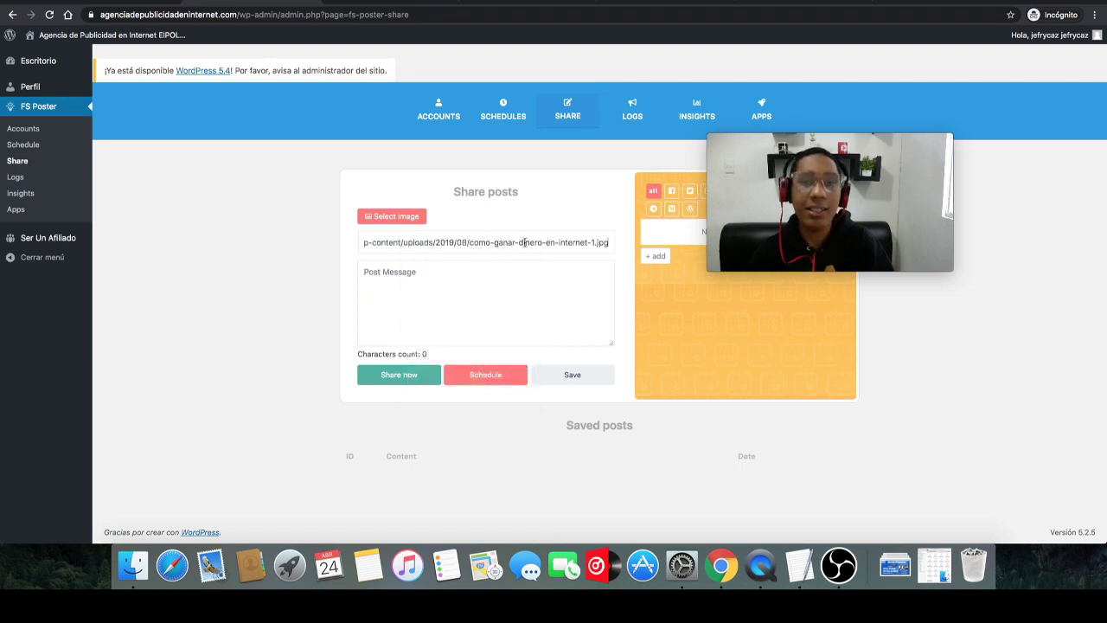
pyautogui.click(480, 280)
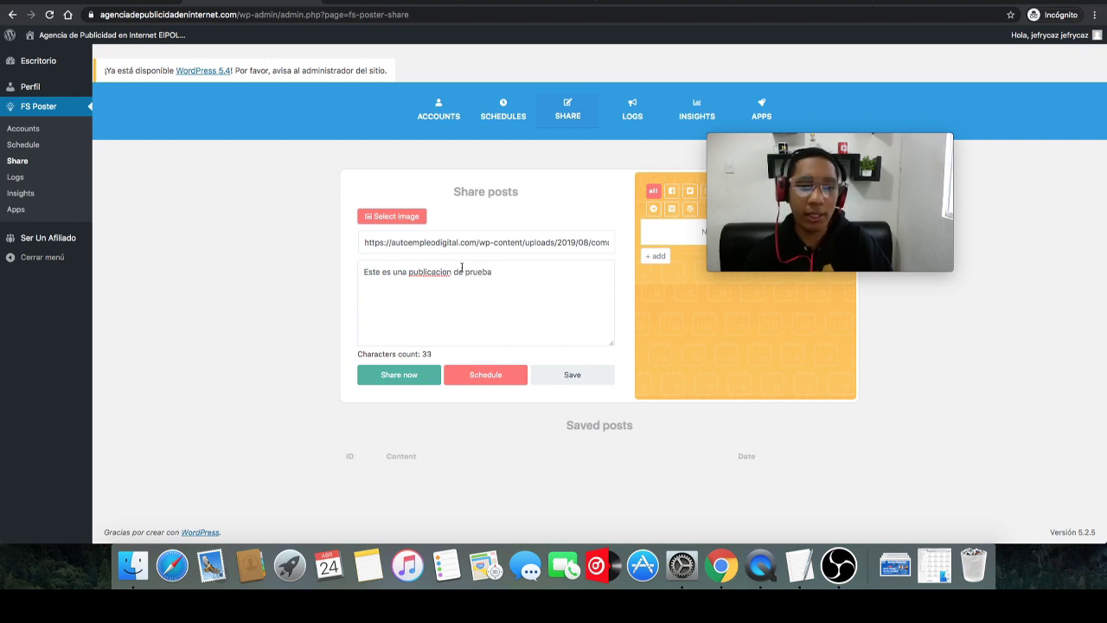
pyautogui.rightClick(435, 268)
pyautogui.click(450, 271)
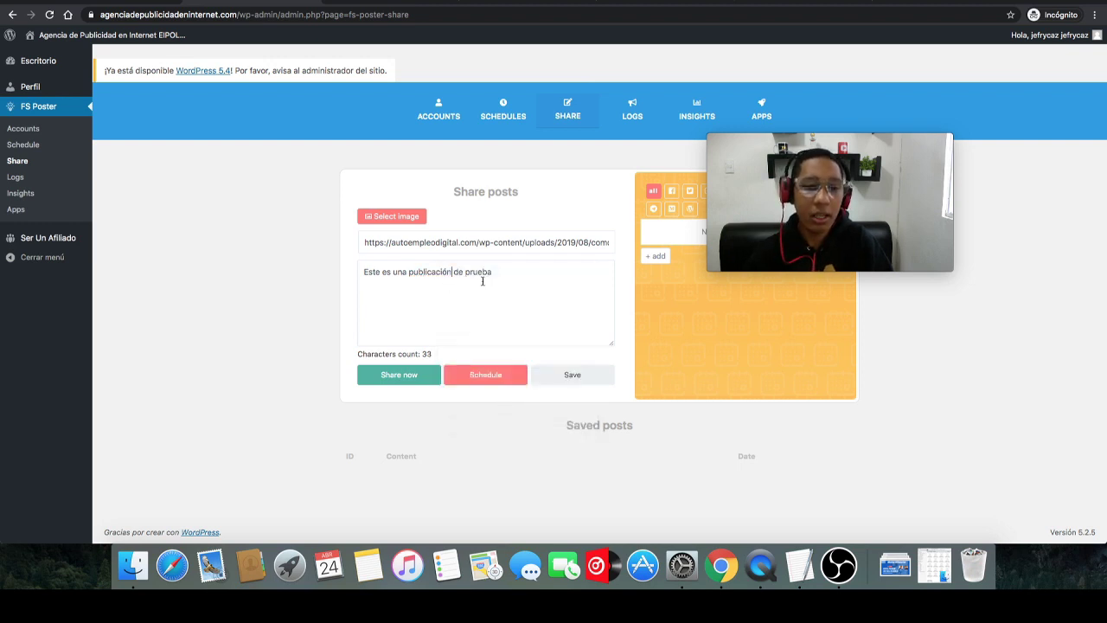
pyautogui.write('E')
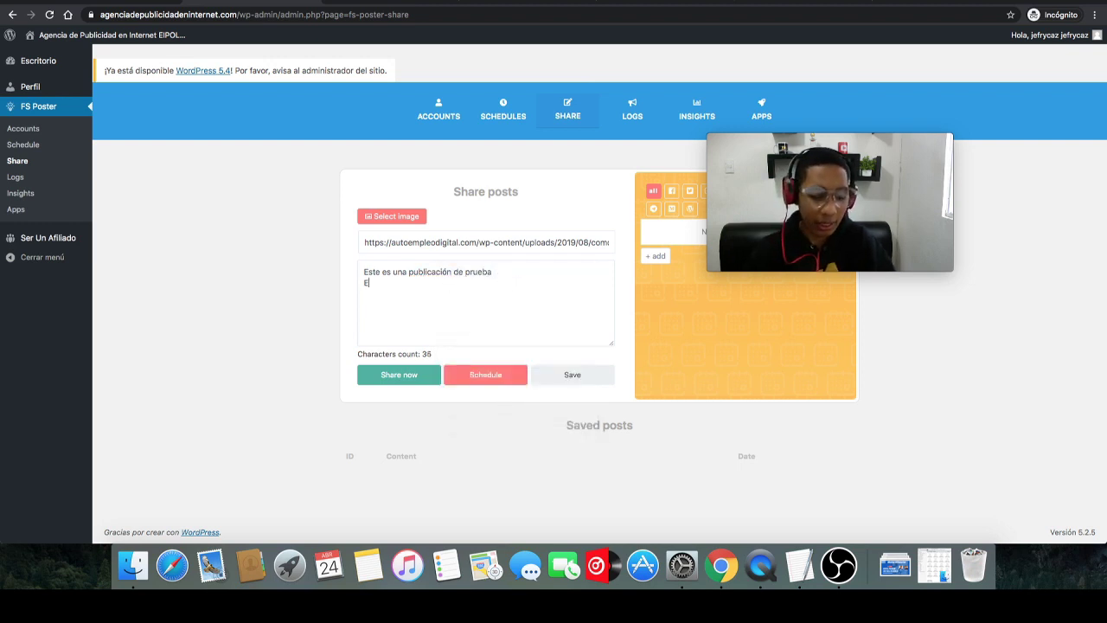
pyautogui.write('ste es mi enlace ')
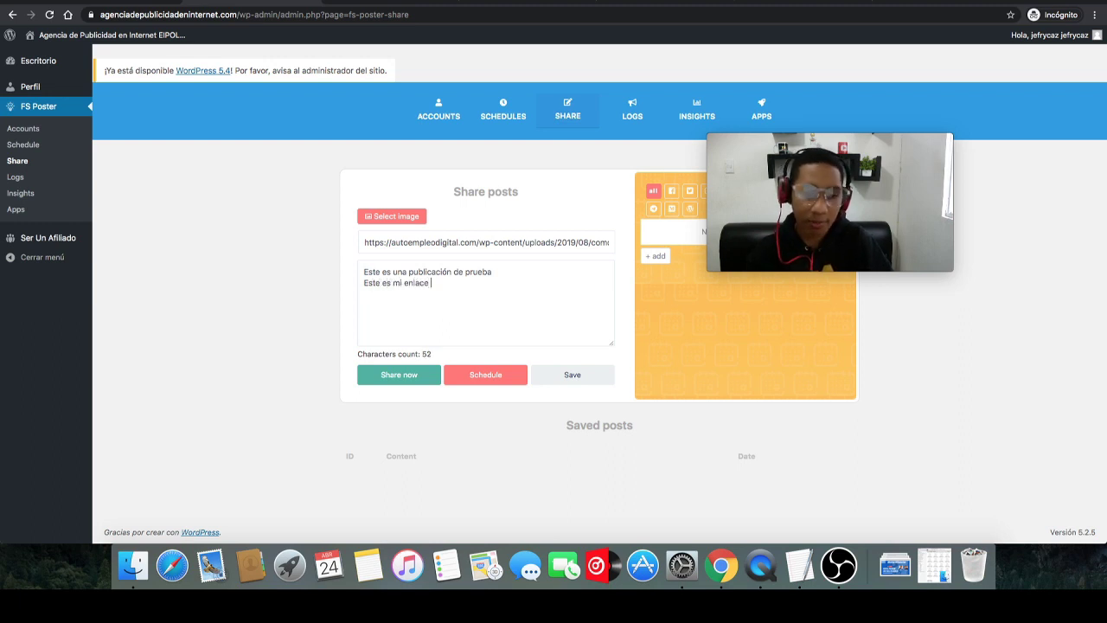
pyautogui.write('www')
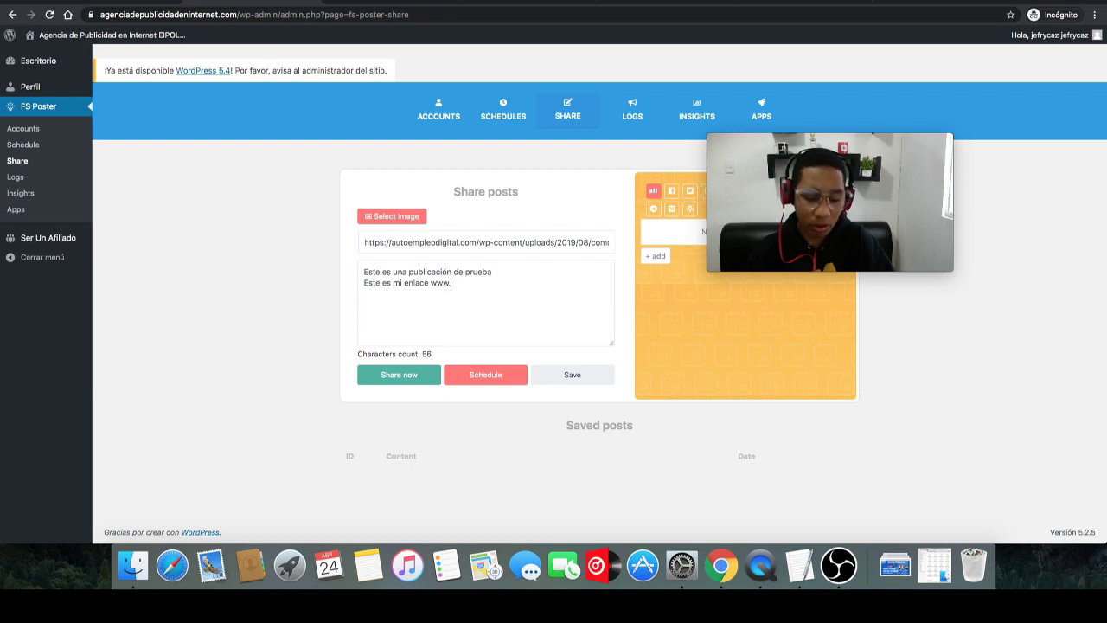
pyautogui.write('.google.com')
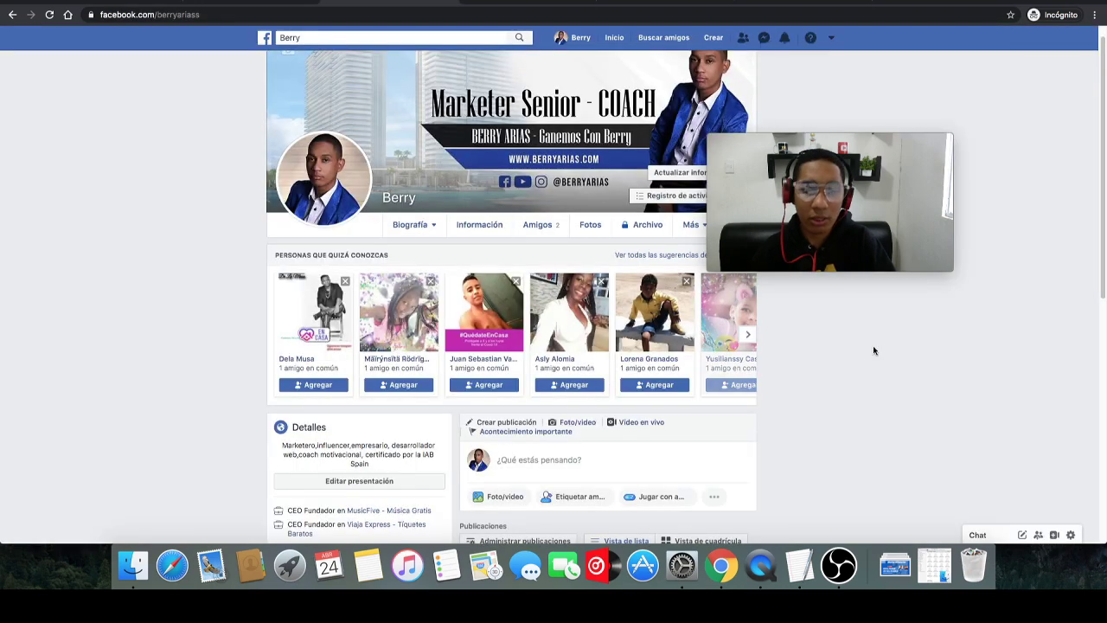
# Insert a grinning emoji in the Facebook profile's post composer, then go back to FS Poster.
pyautogui.scroll(-3, 1102, 278)
pyautogui.scroll(-1, 1102, 277)
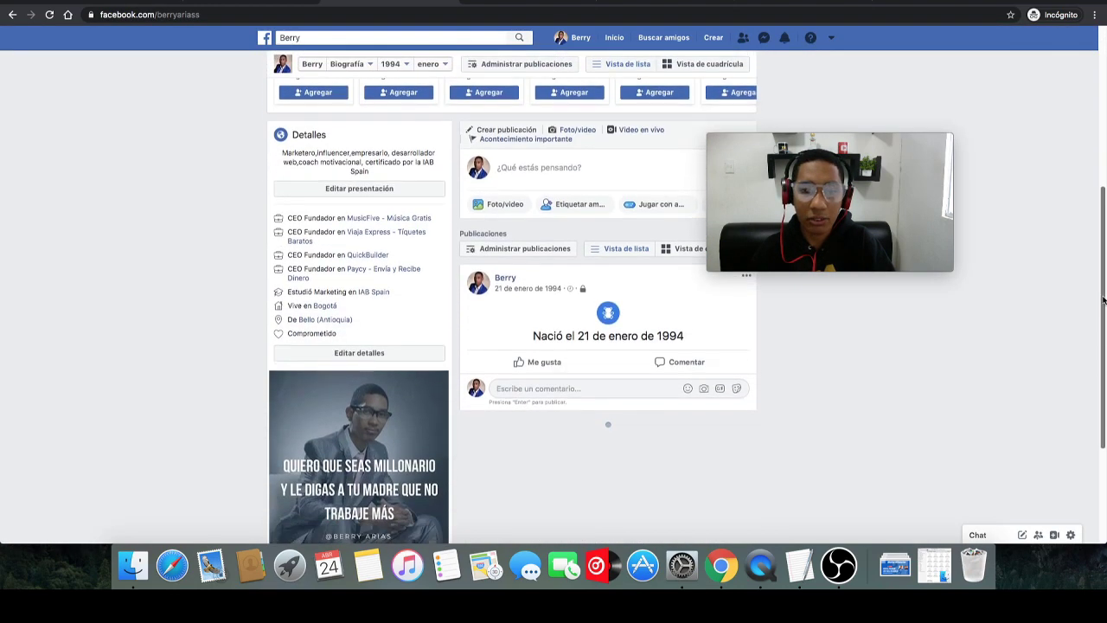
pyautogui.click(533, 164)
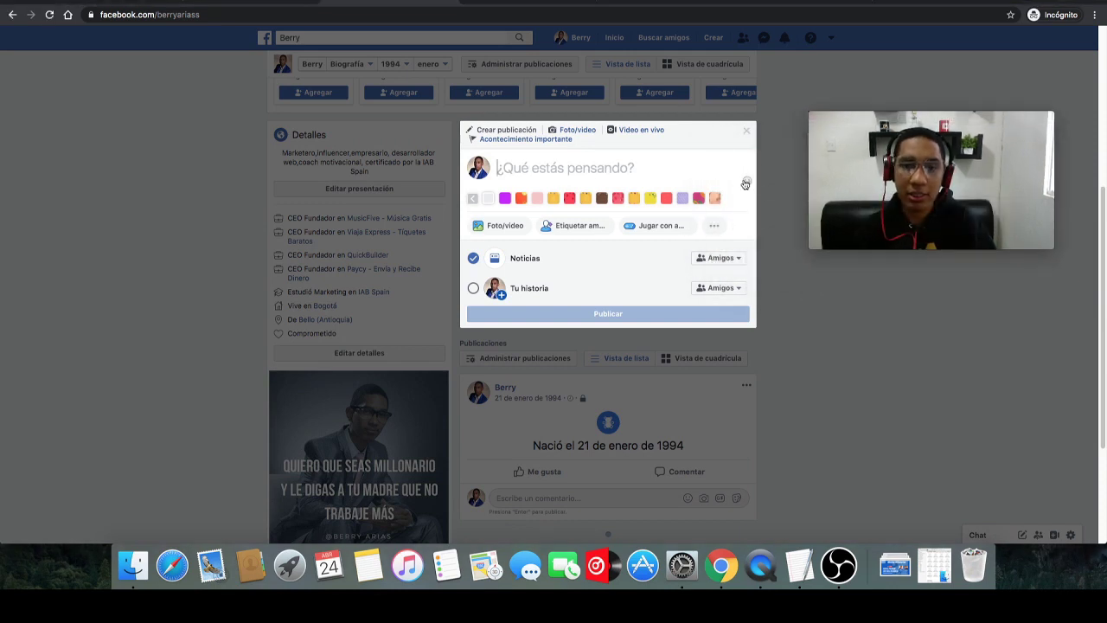
pyautogui.click(747, 182)
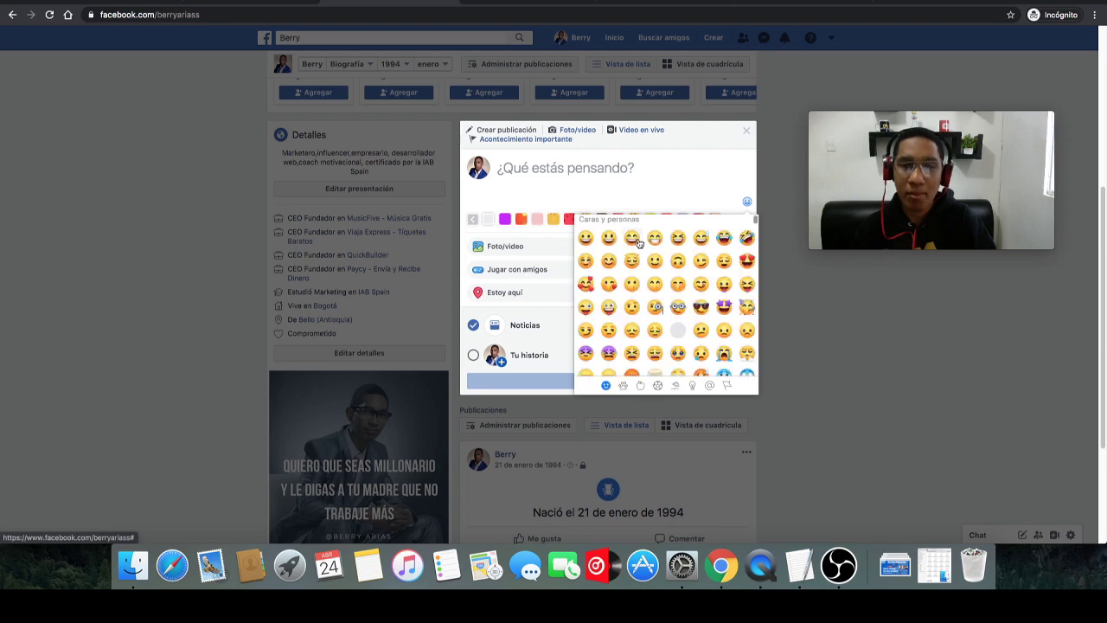
pyautogui.click(608, 238)
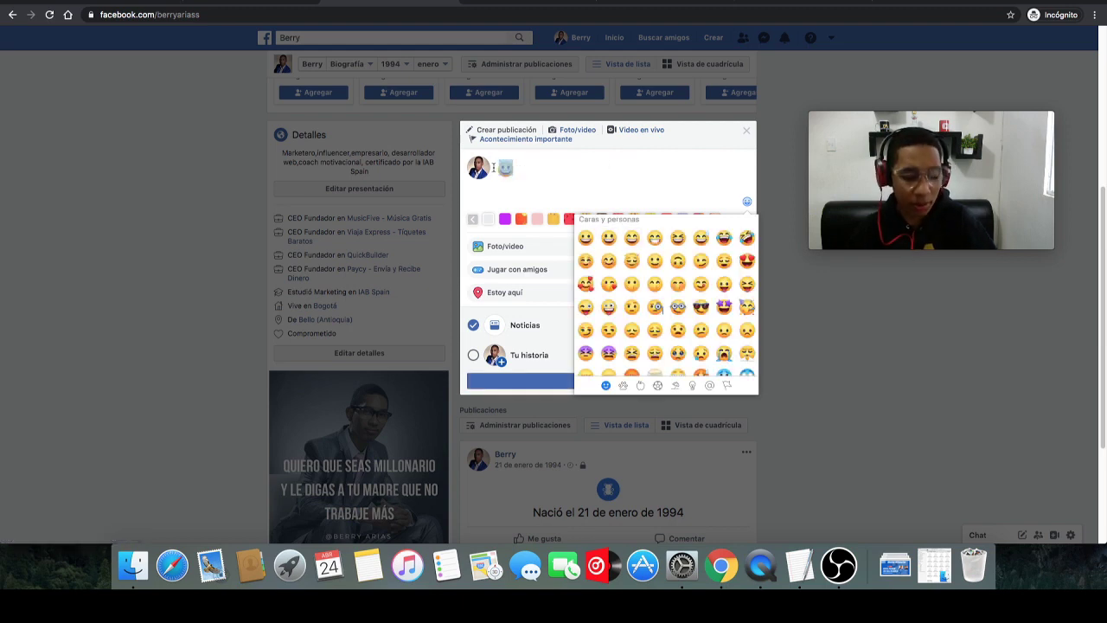
pyautogui.click(203, 7)
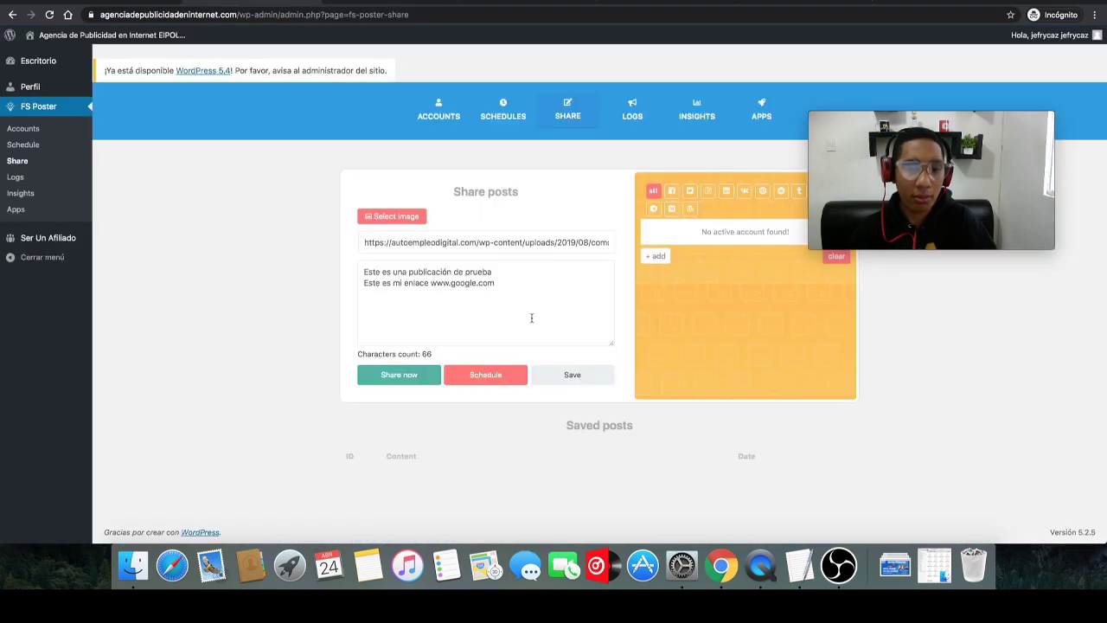
# Paste the grinning emoji right after 'prueba' at the end of the message's first line.
pyautogui.click(494, 272)
pyautogui.write('😀')
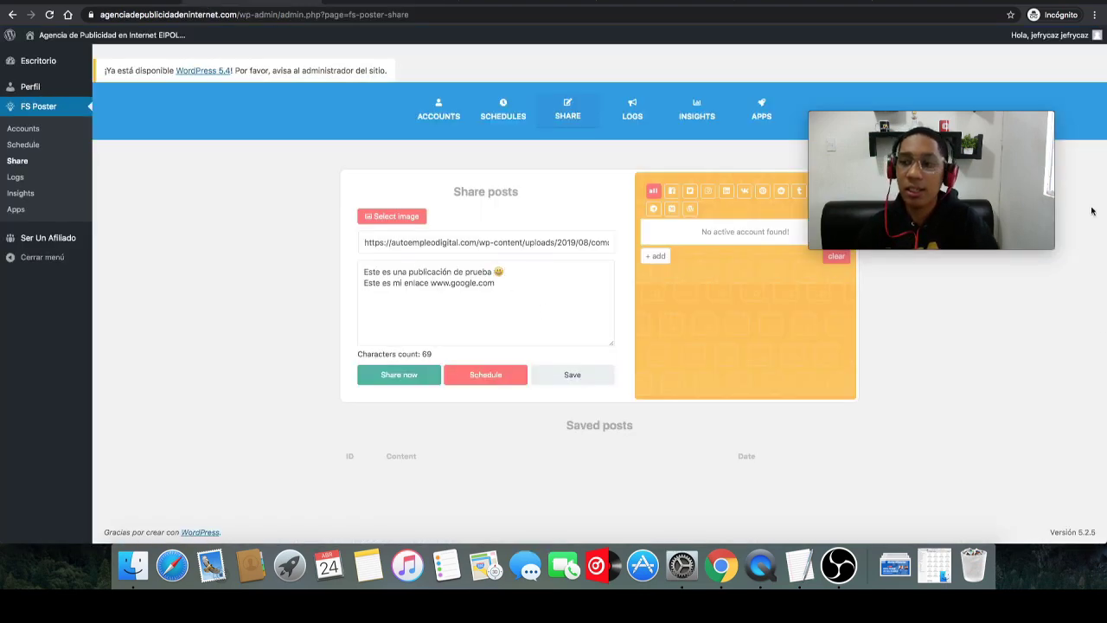
pyautogui.moveTo(899, 125)
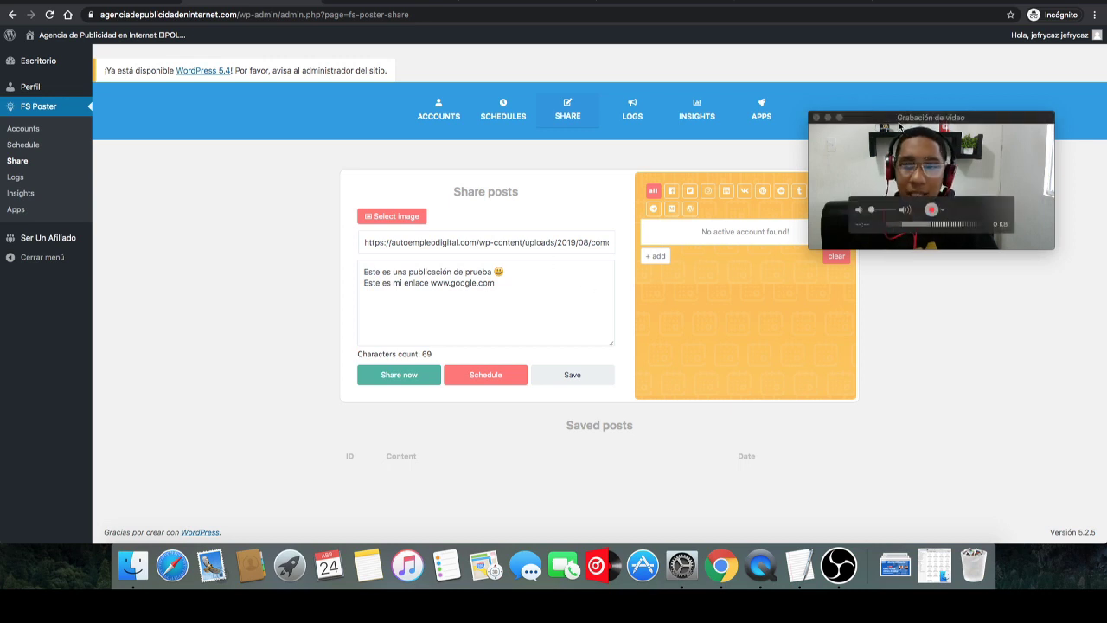
pyautogui.moveTo(984, 119); pyautogui.dragTo(323, 98)
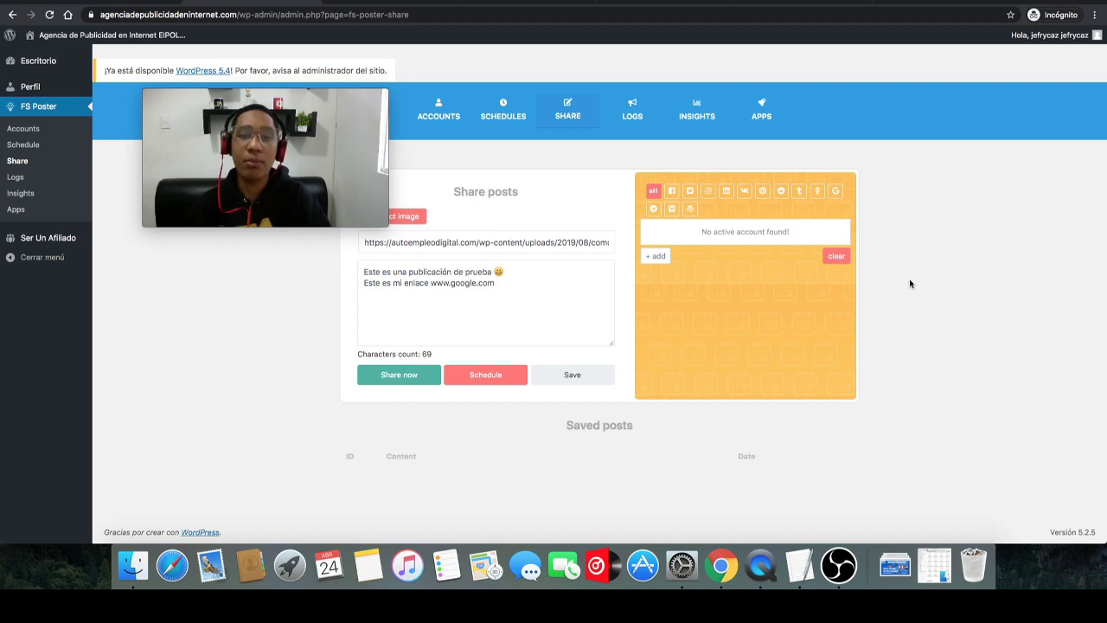
# Filter to Facebook and add Youtube Money, Ganar Dinero Desde Casa and Como Ganar Dinero Por Internet.
pyautogui.click(674, 193)
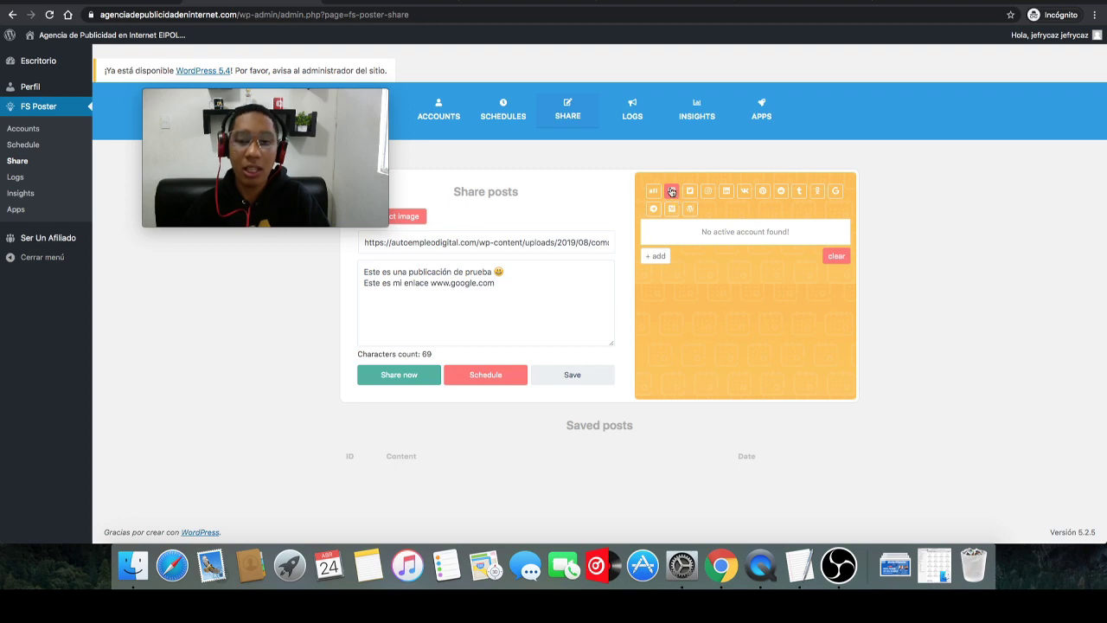
pyautogui.click(657, 257)
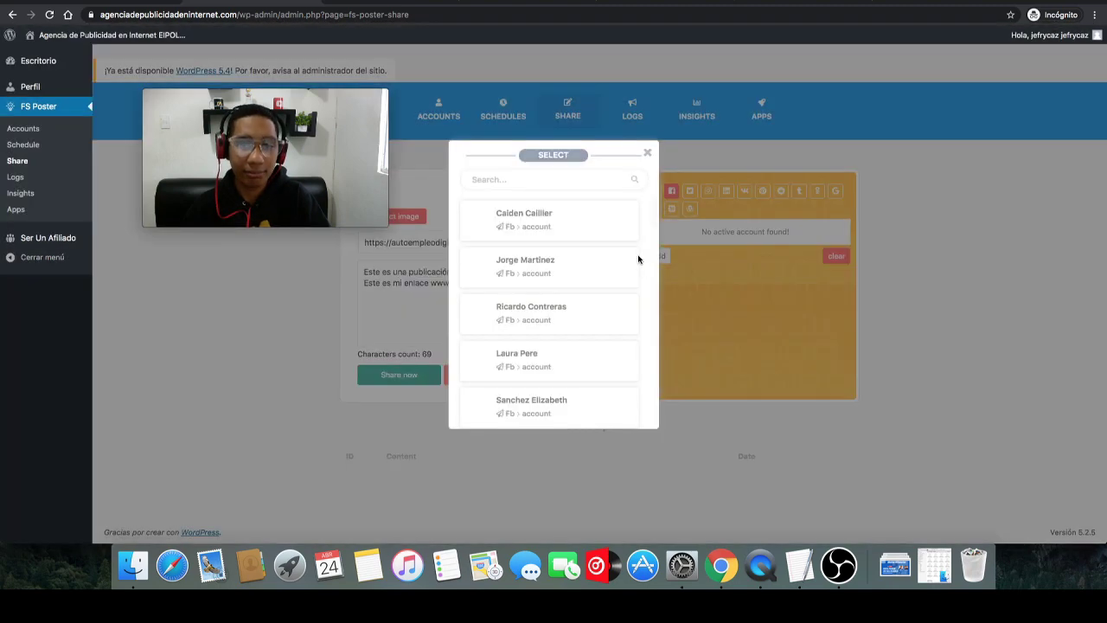
pyautogui.moveTo(654, 210); pyautogui.dragTo(652, 297)
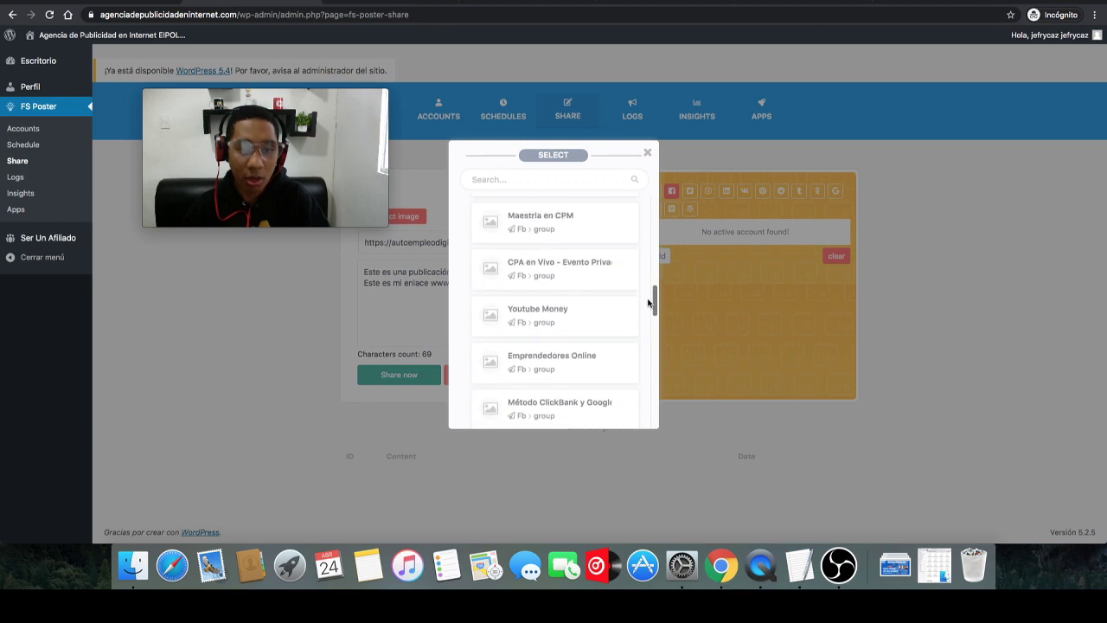
pyautogui.click(540, 319)
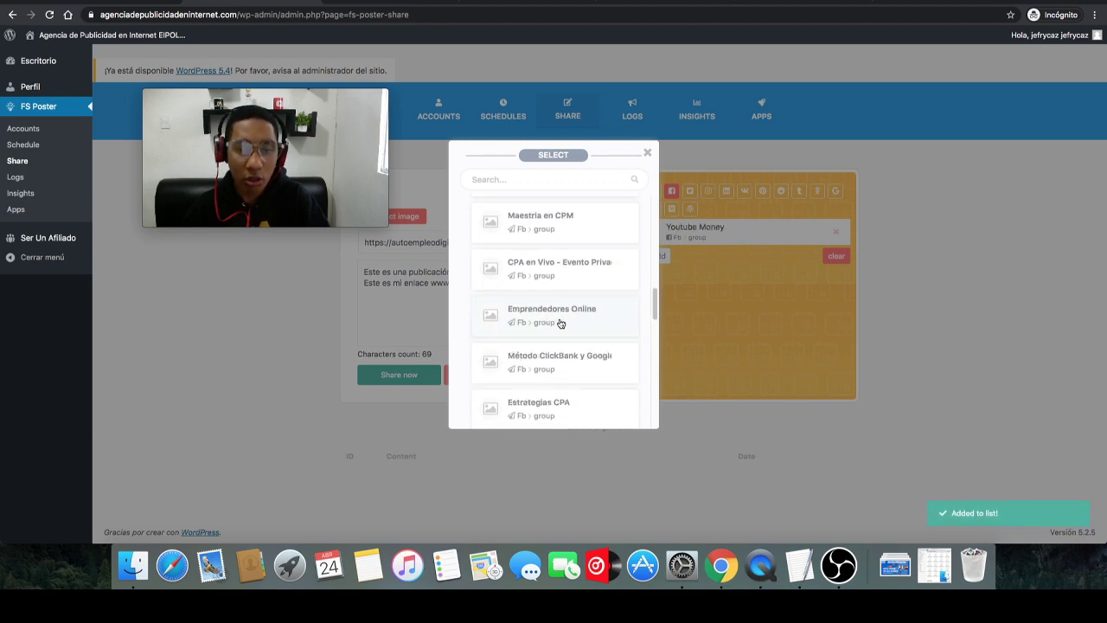
pyautogui.moveTo(651, 307); pyautogui.dragTo(655, 272)
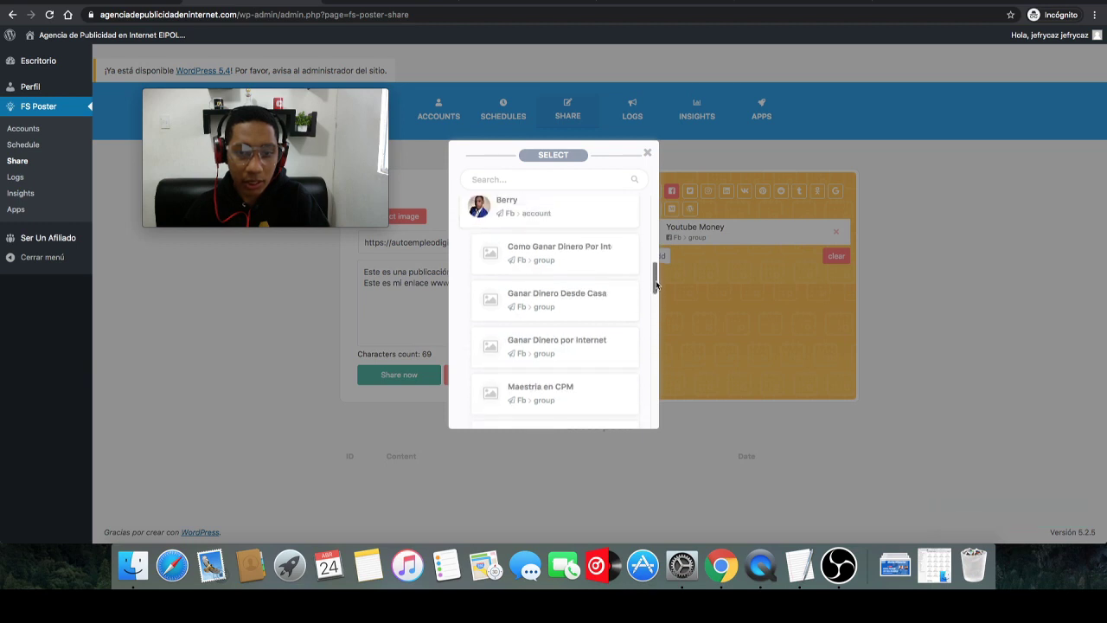
pyautogui.click(566, 306)
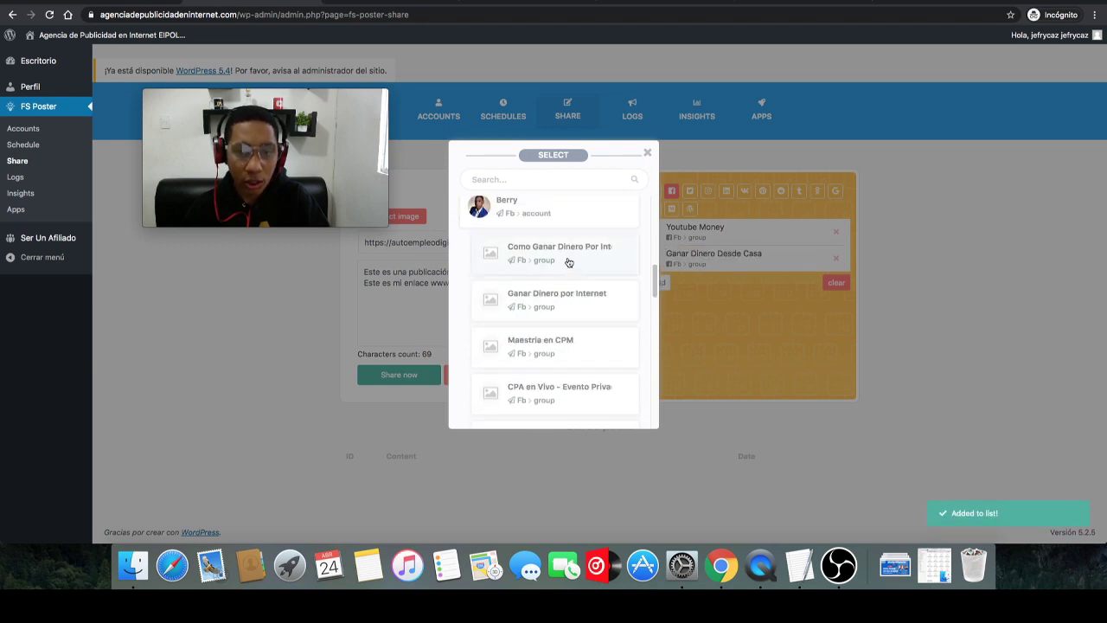
pyautogui.click(568, 261)
pyautogui.click(647, 153)
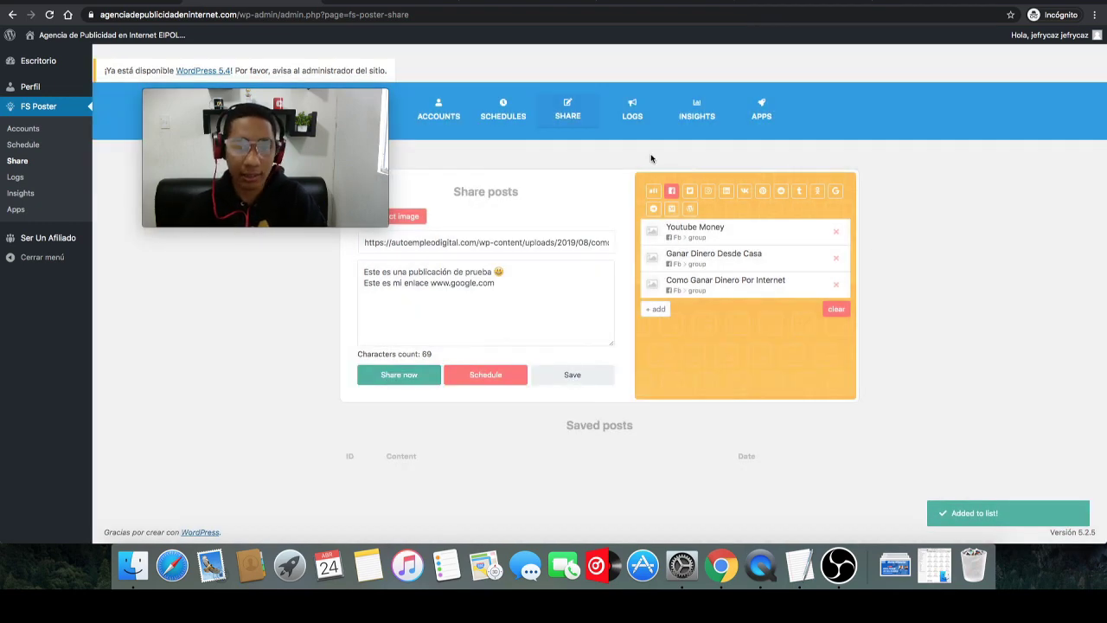
pyautogui.moveTo(318, 97); pyautogui.dragTo(237, 110)
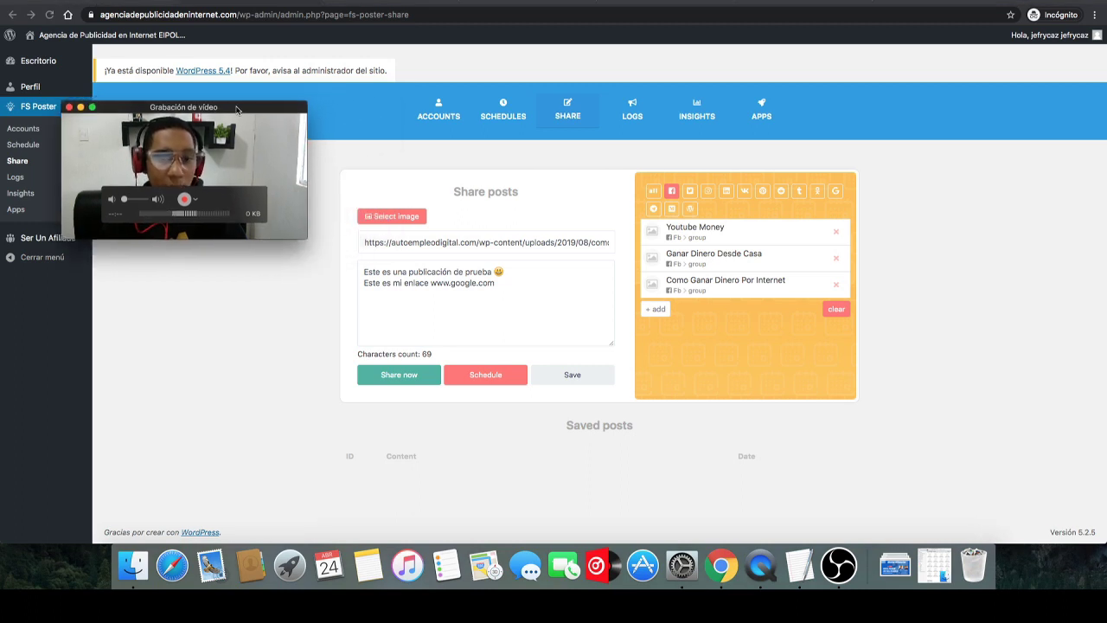
# Share the post now to the three groups and check each group's reported status.
pyautogui.click(400, 377)
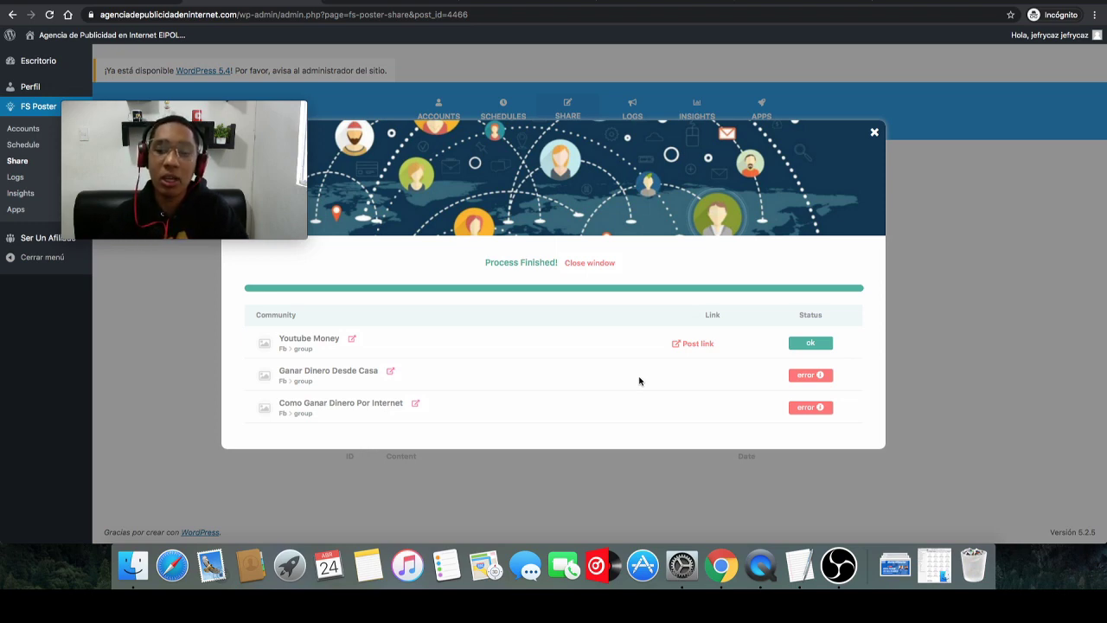
pyautogui.moveTo(818, 375)
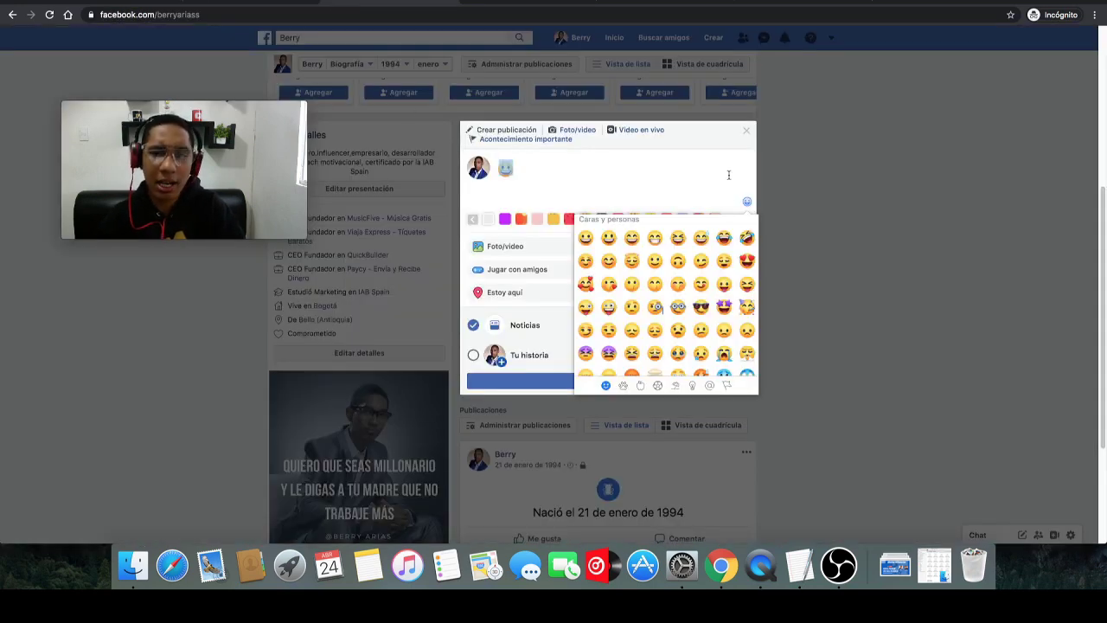
# Discard the Facebook emoji draft, reload Facebook, and check FS Poster's sharing results.
pyautogui.press('BackSpace')
pyautogui.click(1035, 255)
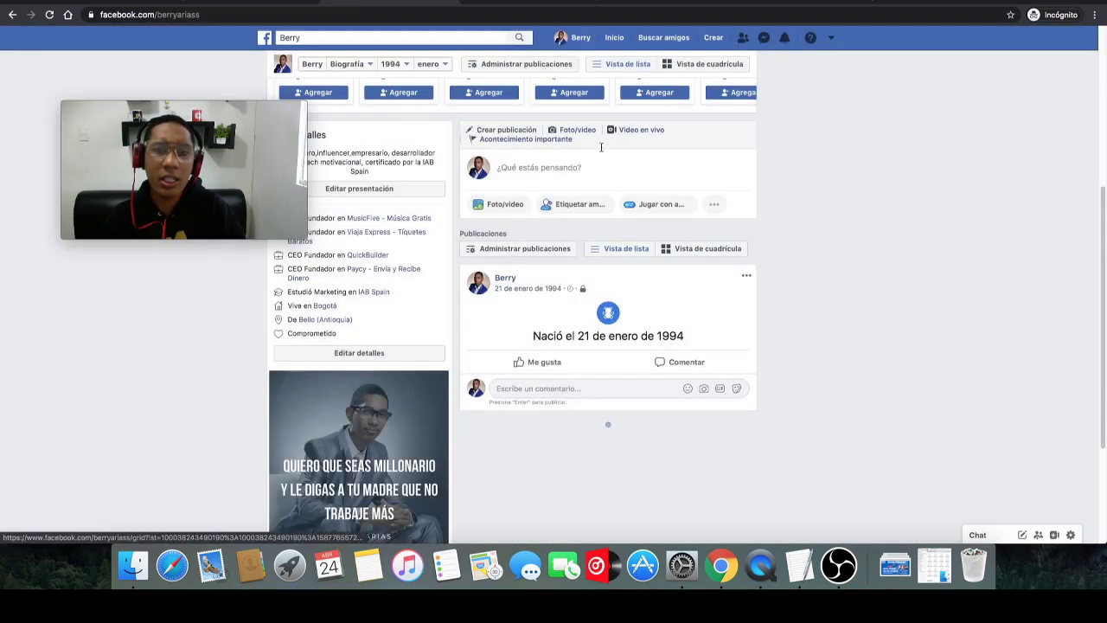
pyautogui.click(50, 14)
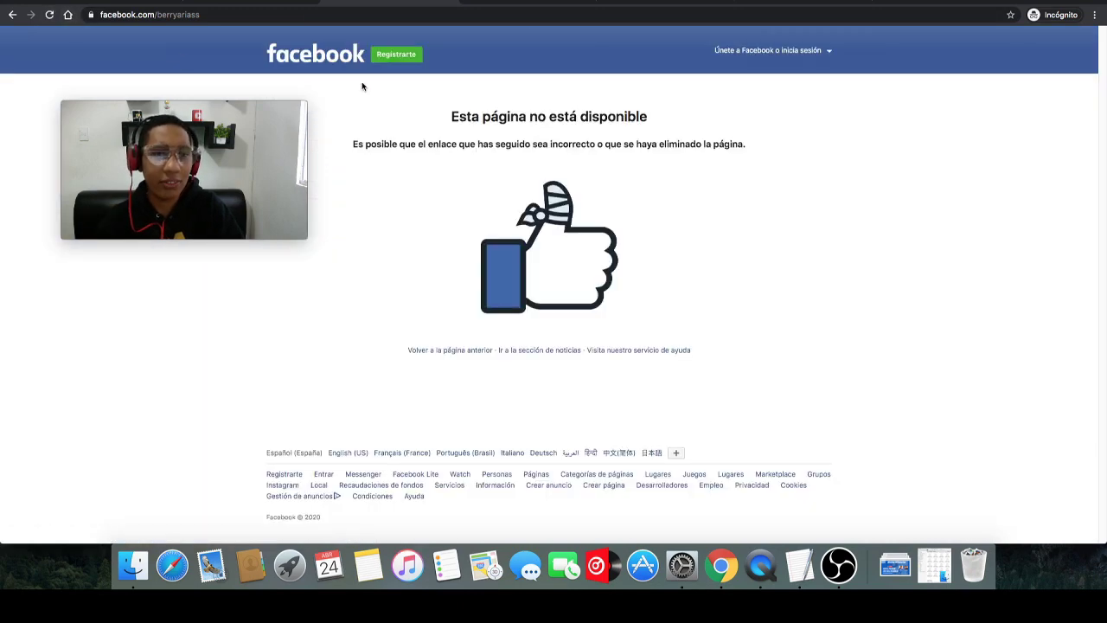
pyautogui.click(334, 62)
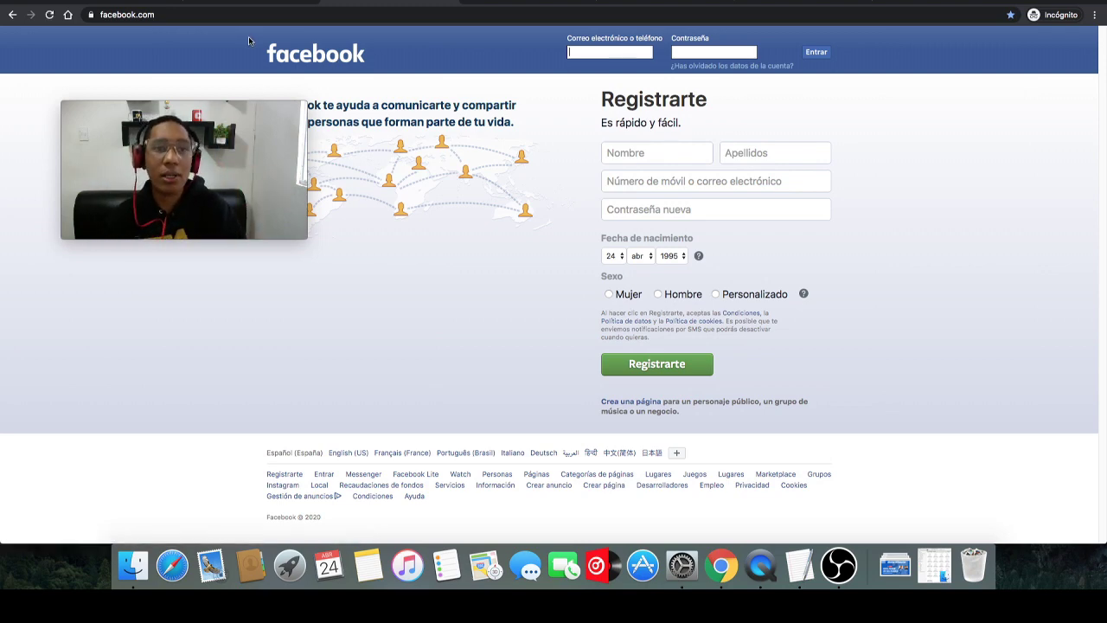
pyautogui.click(249, 4)
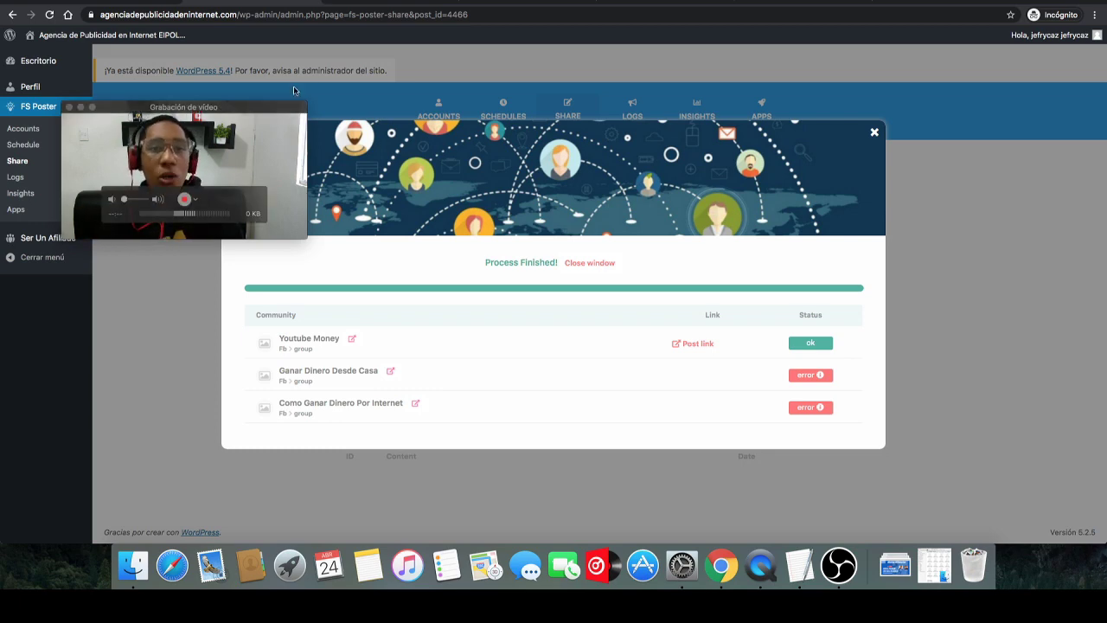
pyautogui.click(367, 3)
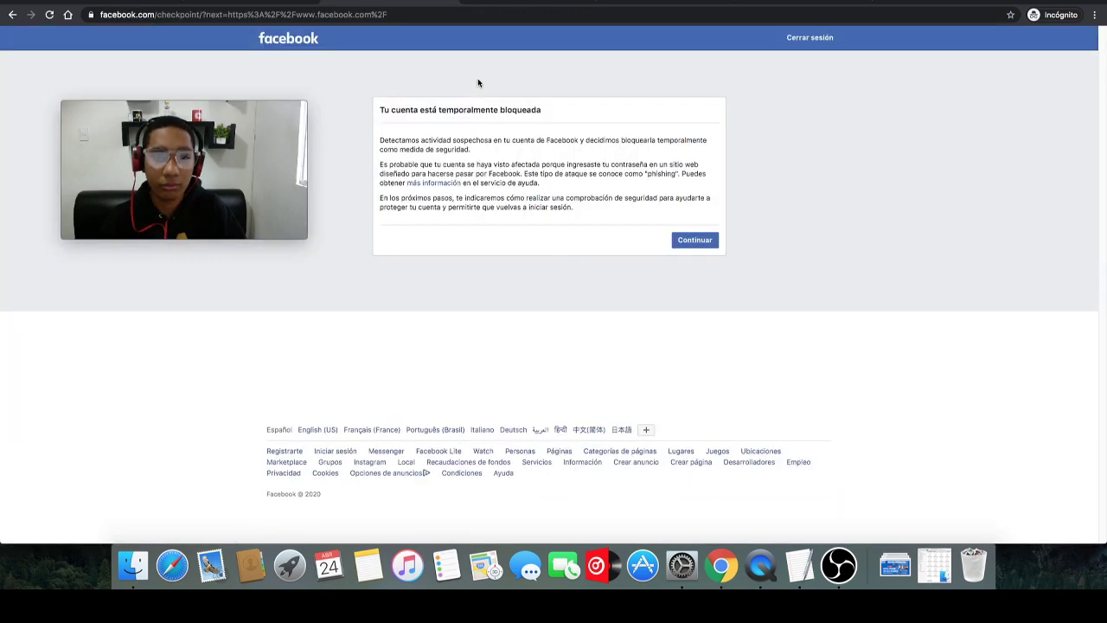
# Continue through Facebook's locked-account checkpoint, skip the people review, and go to the news feed.
pyautogui.click(679, 241)
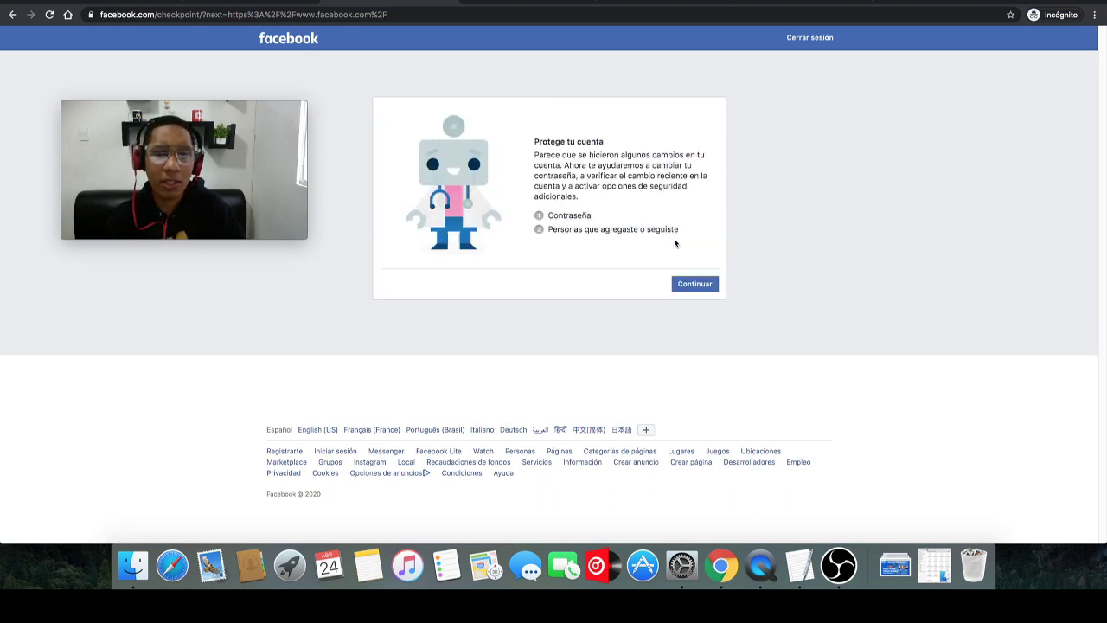
pyautogui.click(688, 286)
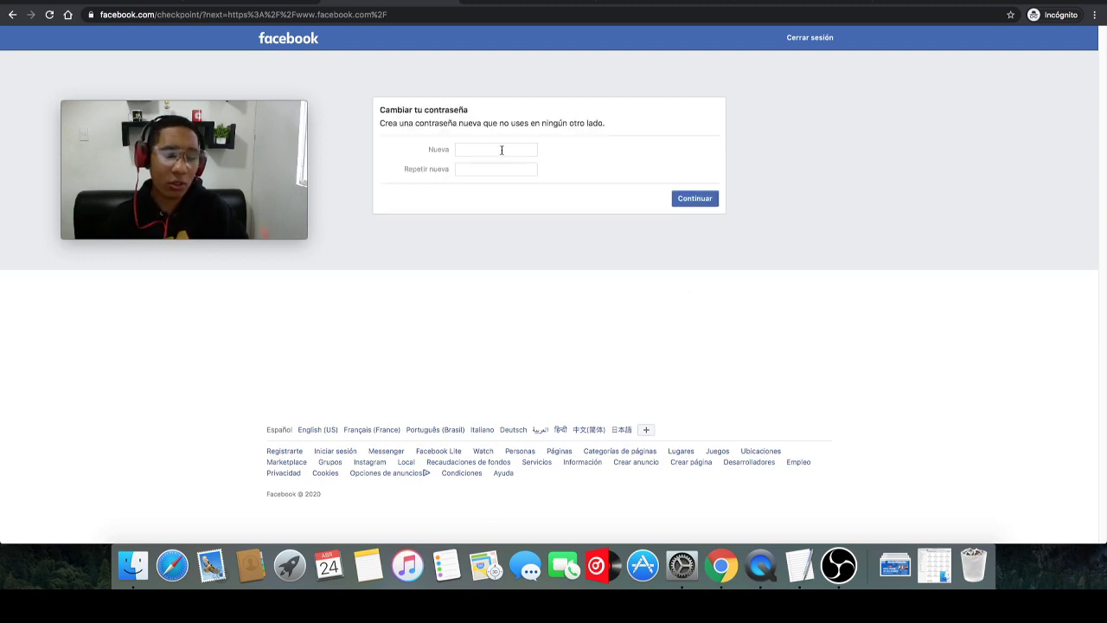
pyautogui.click(684, 201)
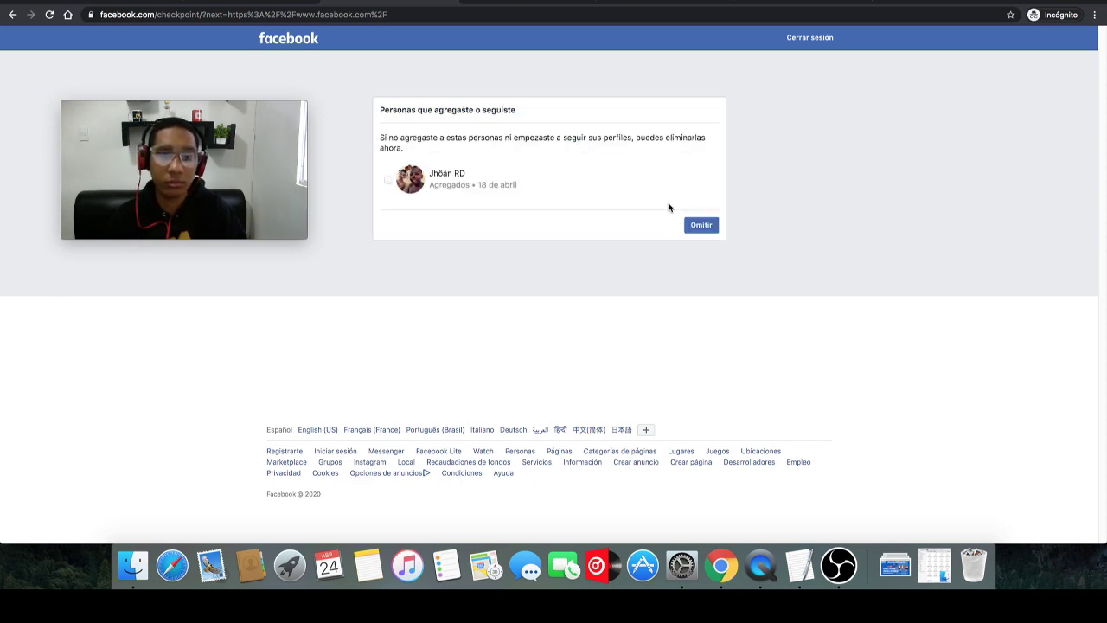
pyautogui.click(701, 226)
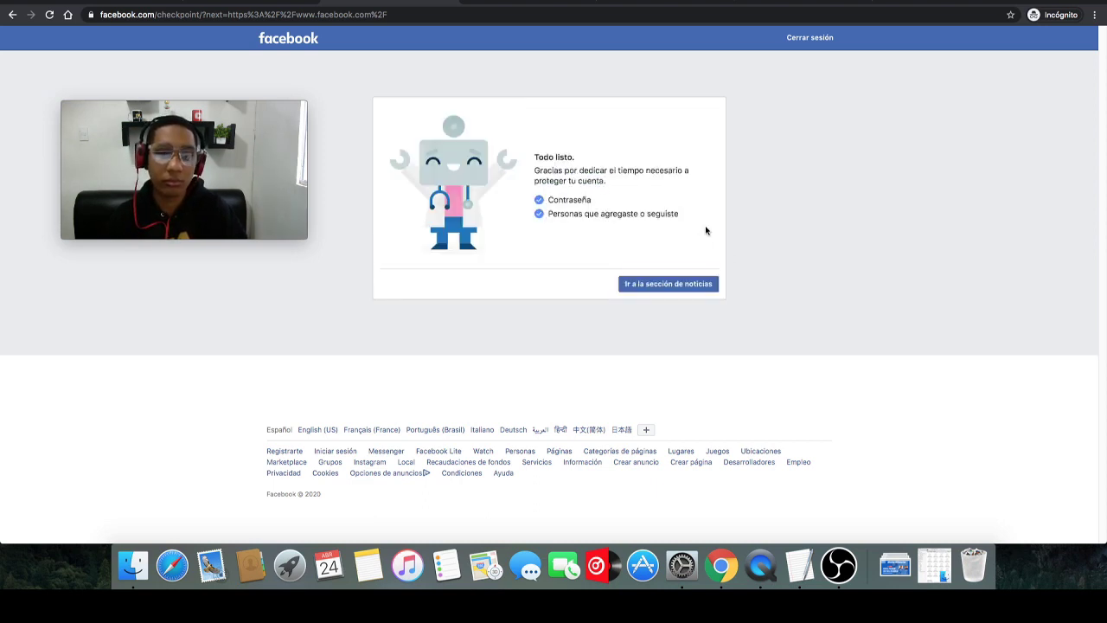
pyautogui.click(665, 287)
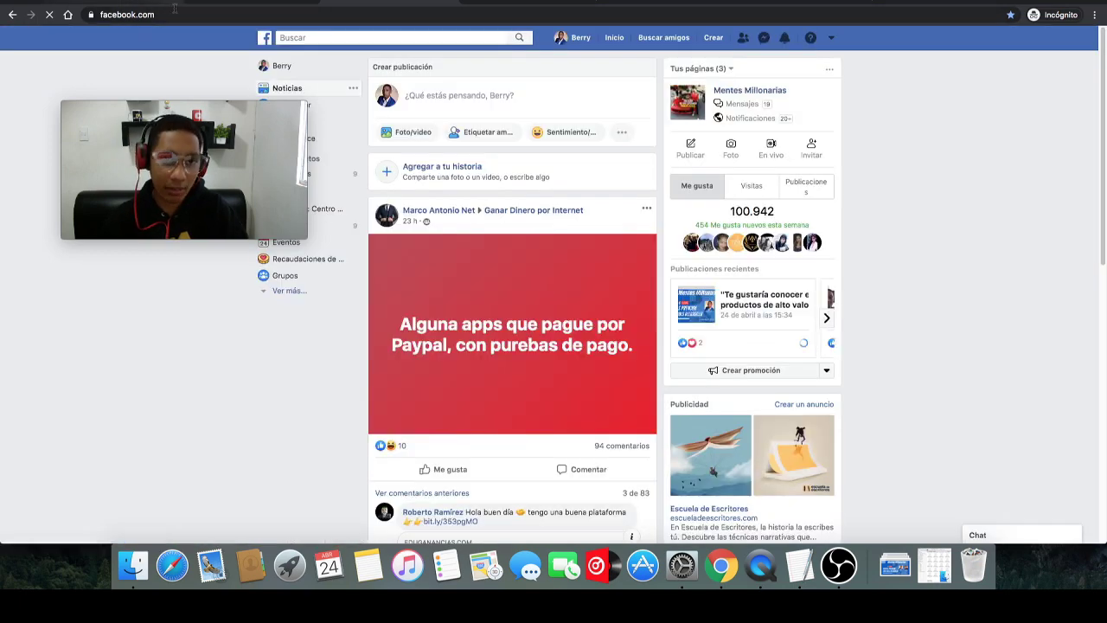
# Dismiss the share results, save the test post, and view the 8 connected Facebook accounts.
pyautogui.click(425, 8)
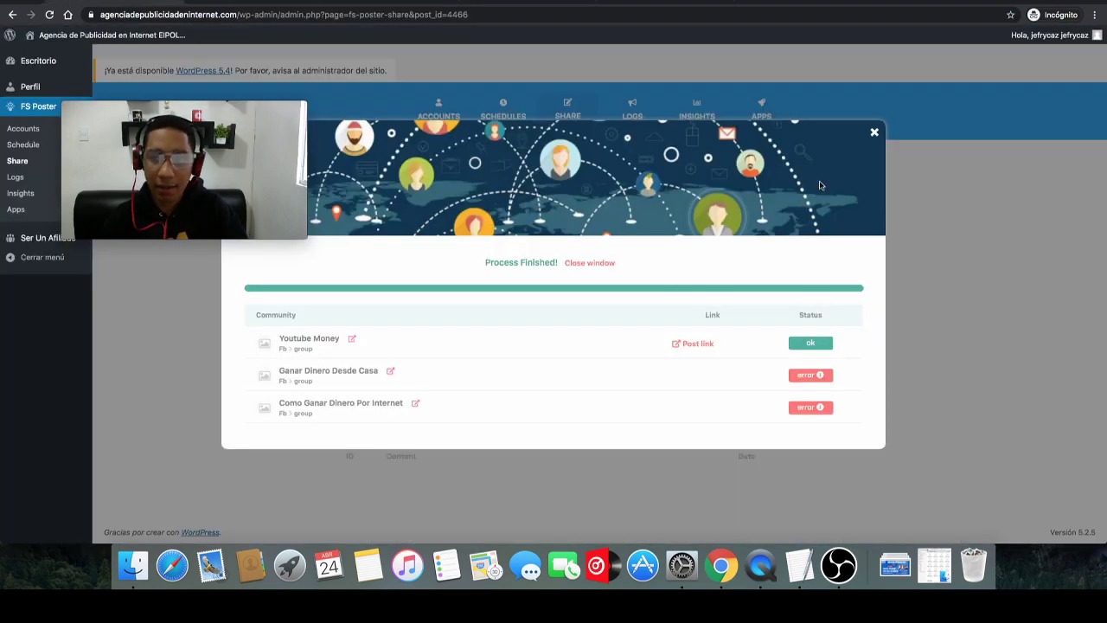
pyautogui.click(875, 133)
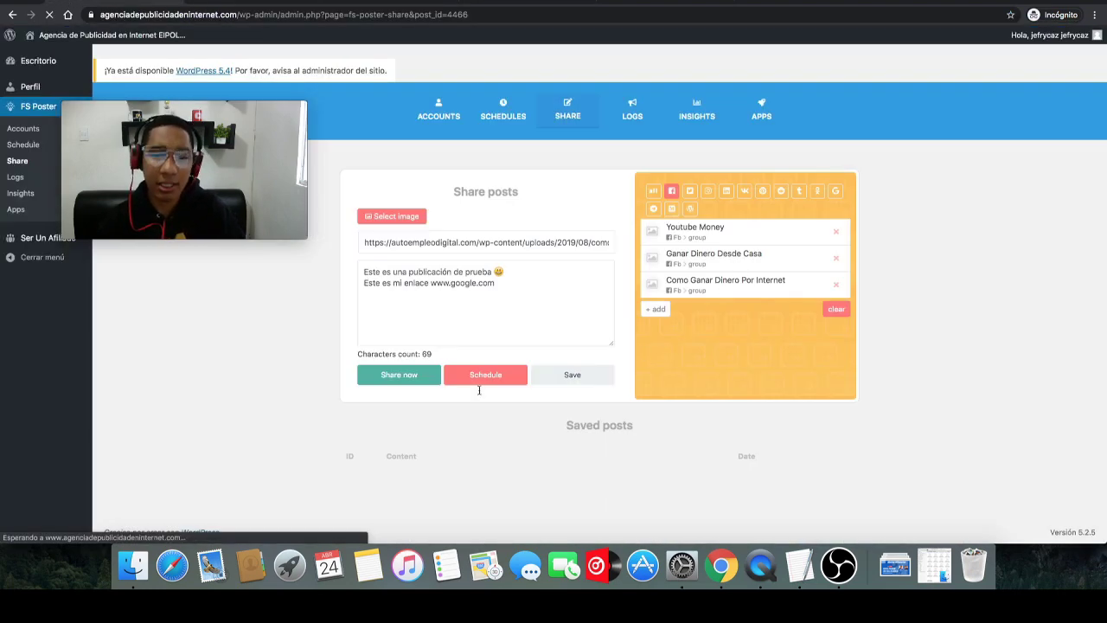
pyautogui.click(570, 376)
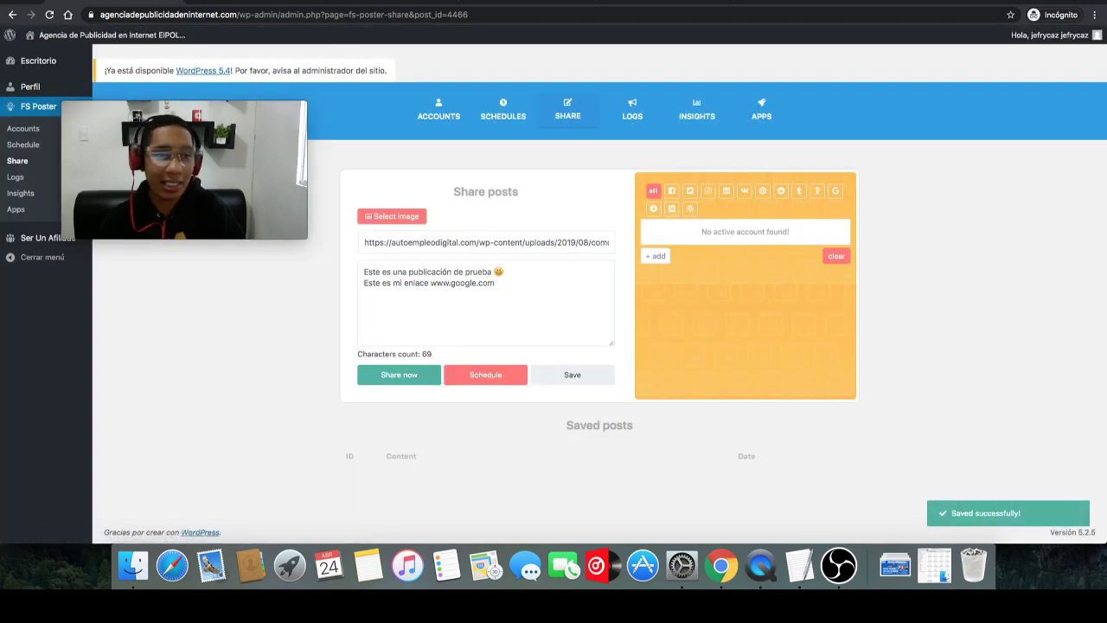
pyautogui.moveTo(181, 106); pyautogui.dragTo(355, 117)
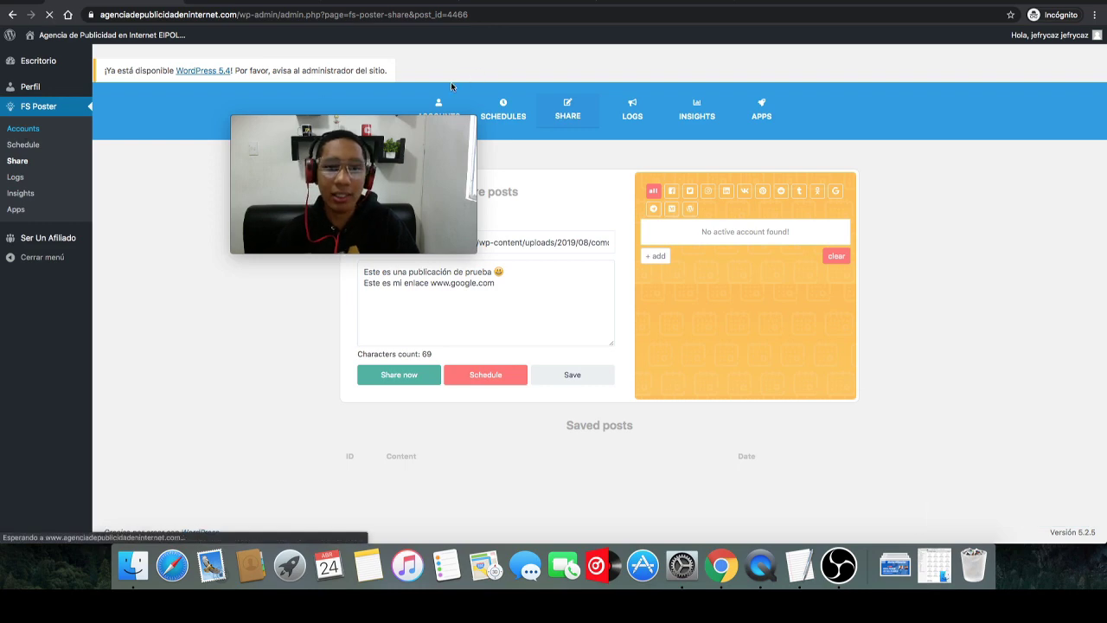
pyautogui.moveTo(414, 138); pyautogui.dragTo(678, 83)
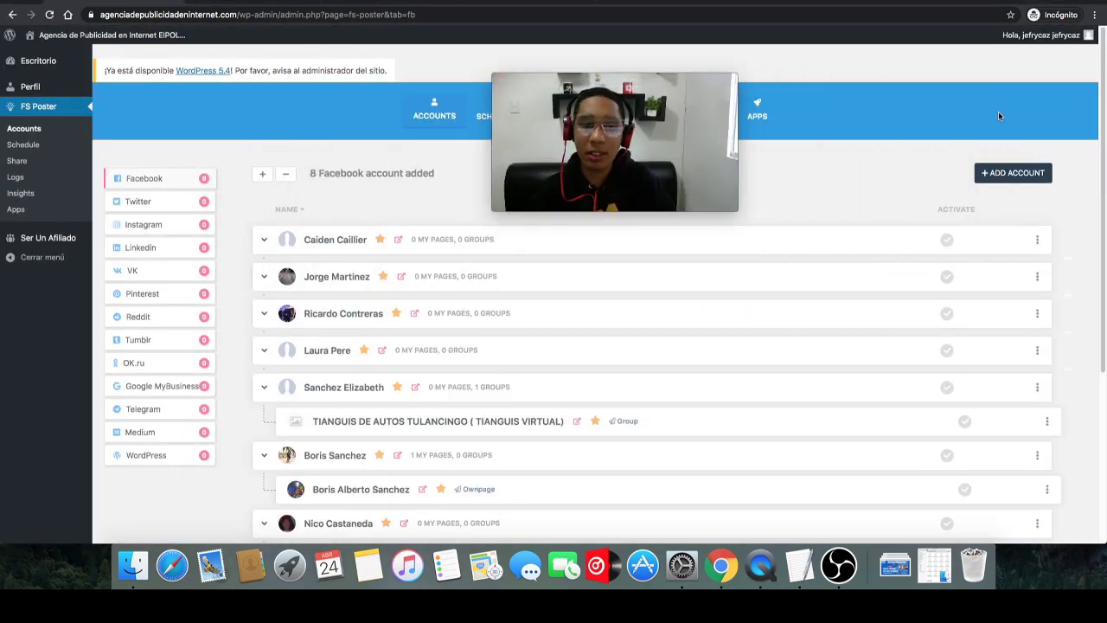
# Delete the Berry Facebook account with 12 pages and 10 groups, leaving 7 accounts.
pyautogui.scroll(-5, 1102, 189)
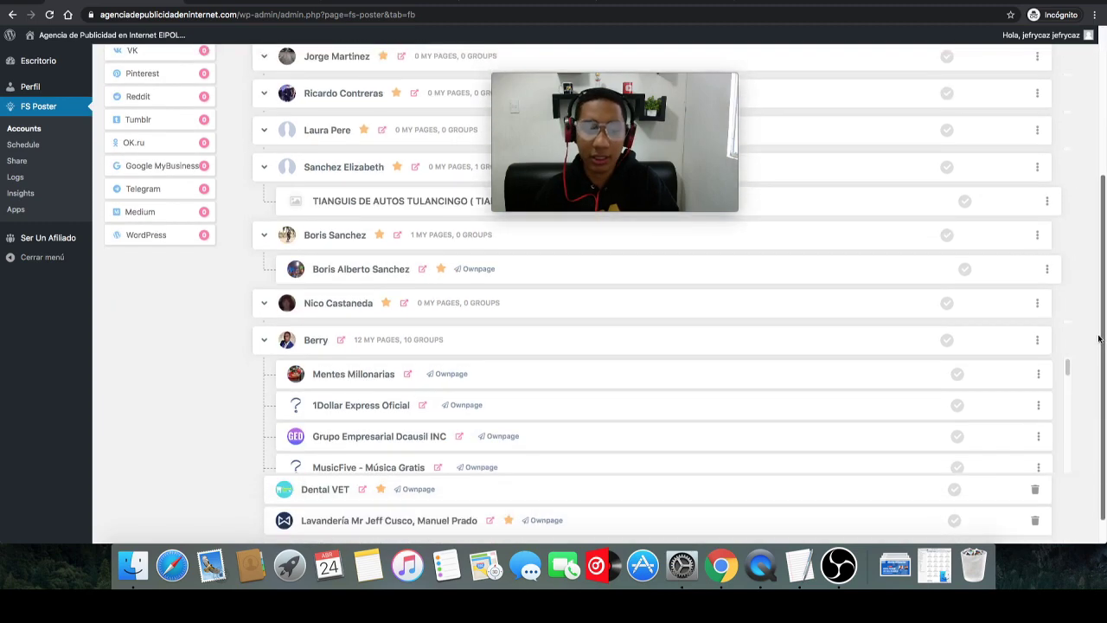
pyautogui.click(1036, 310)
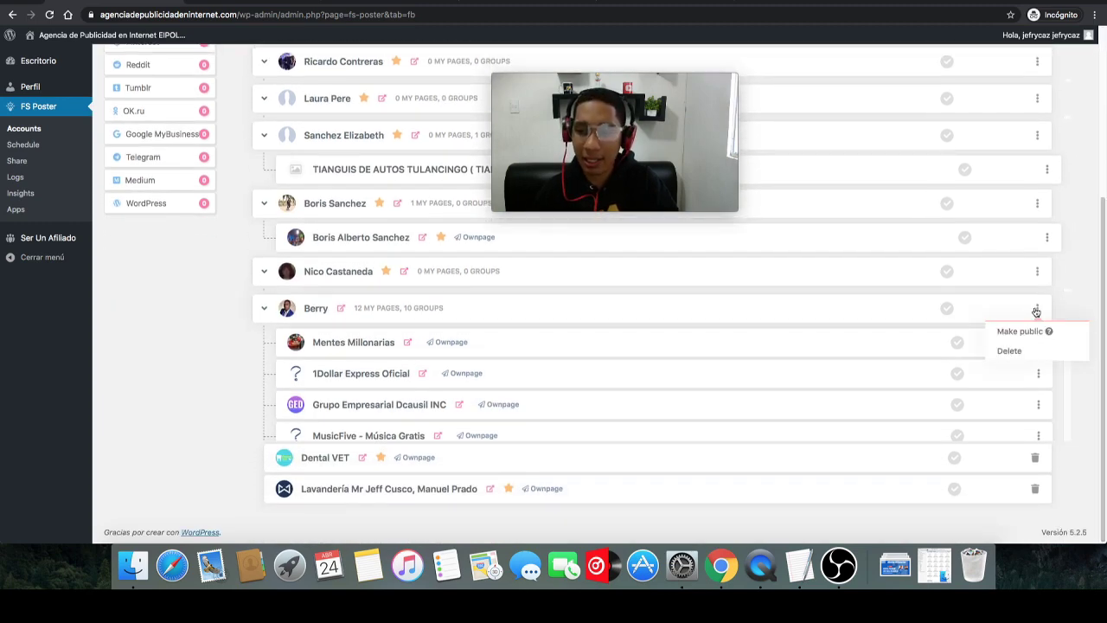
pyautogui.click(1021, 350)
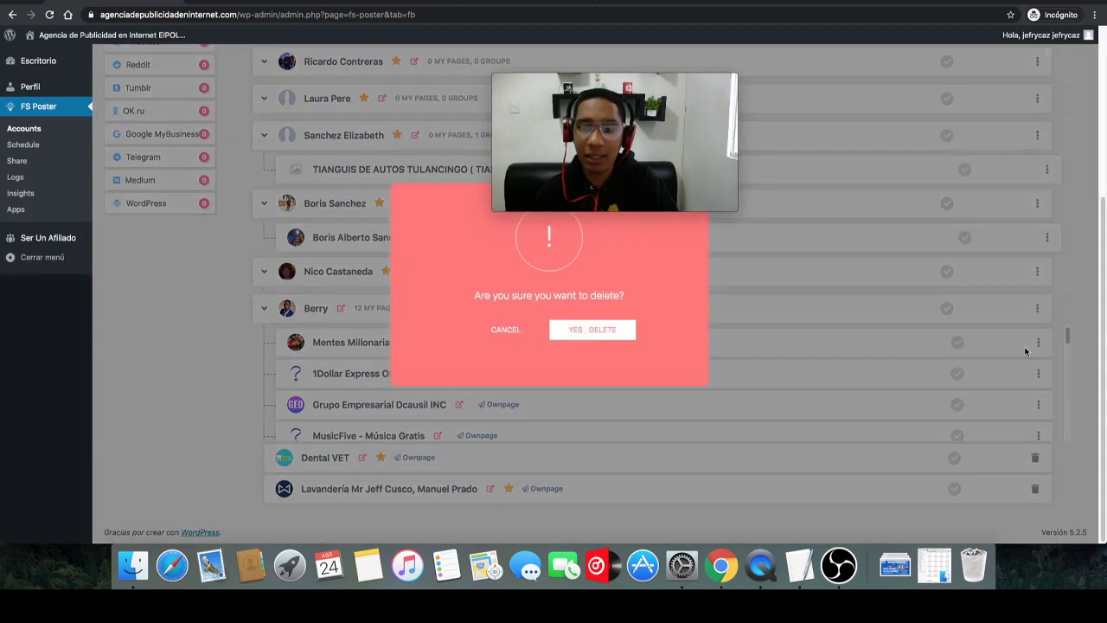
pyautogui.click(577, 337)
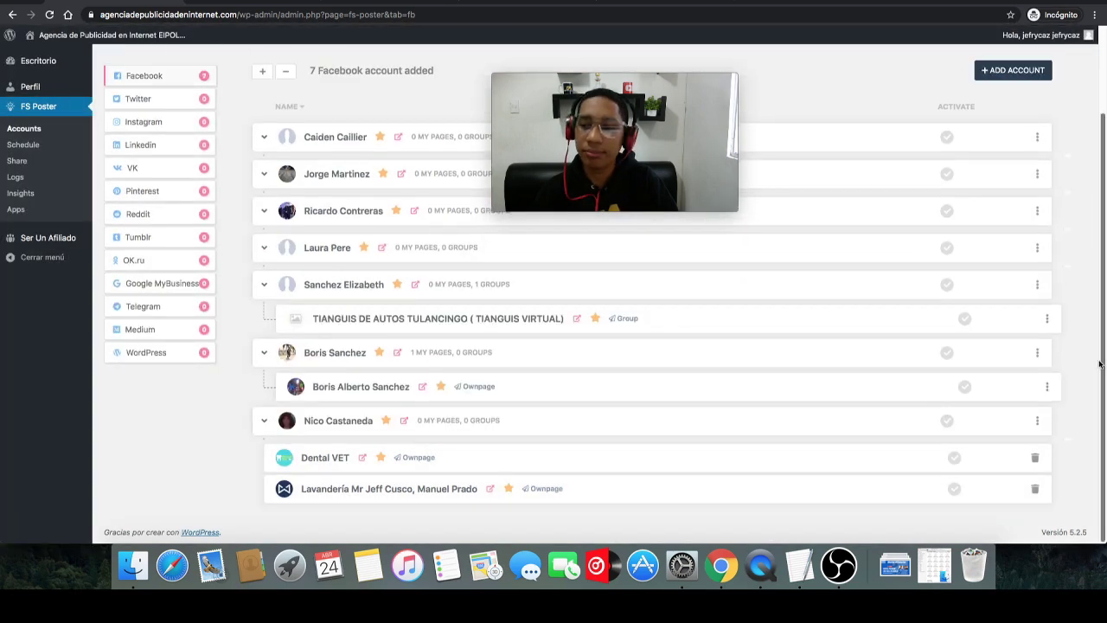
pyautogui.scroll(3, 1099, 363)
# Re-add a Facebook account through the Cookie method, bringing the total back to 8.
pyautogui.click(1013, 172)
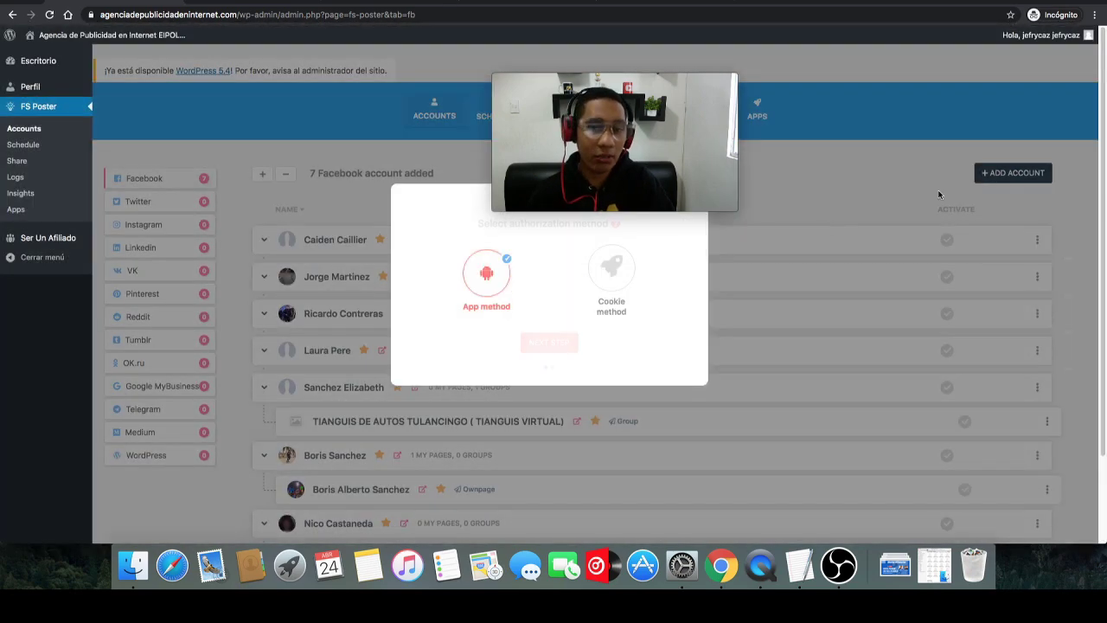
pyautogui.moveTo(613, 86); pyautogui.dragTo(784, 58)
pyautogui.click(613, 285)
pyautogui.click(548, 344)
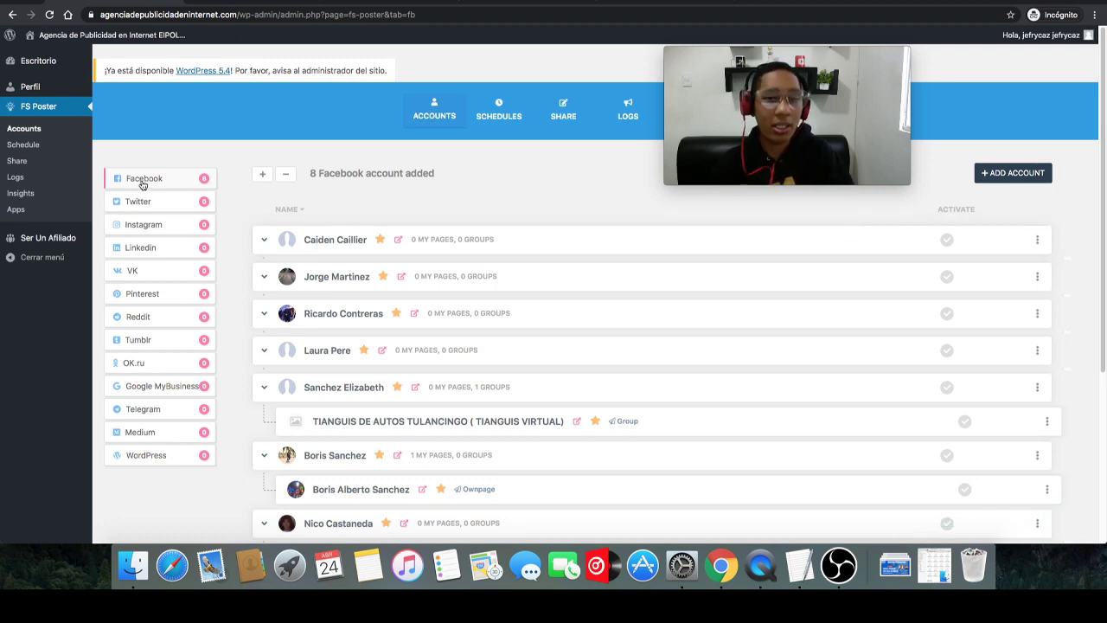
pyautogui.moveTo(760, 73)
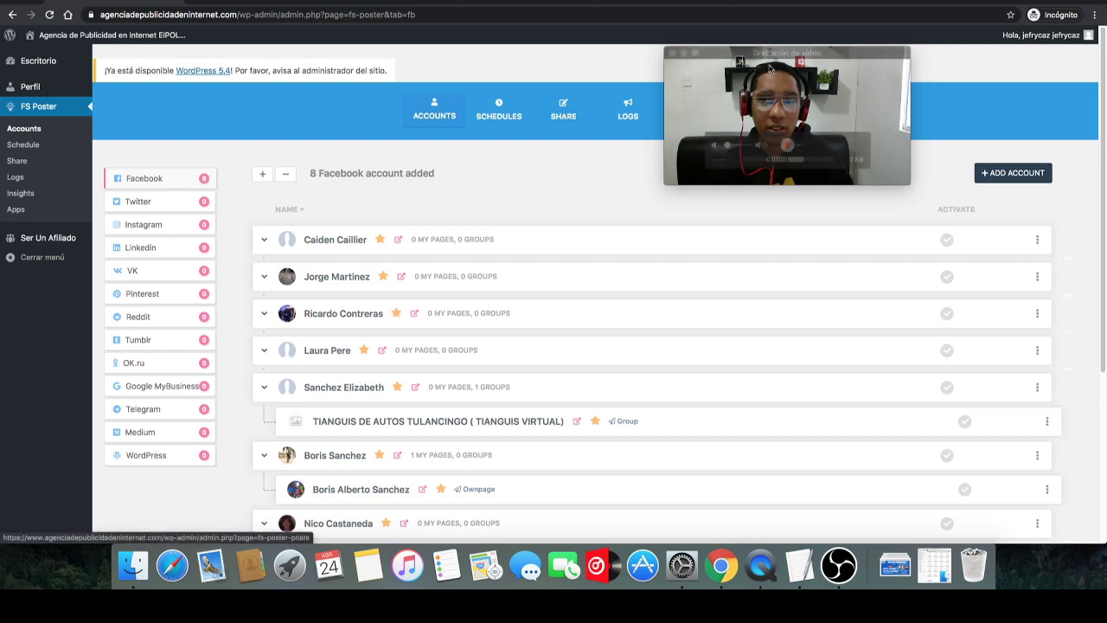
# Open the saved test post on the FS Poster Share posts page.
pyautogui.click(561, 110)
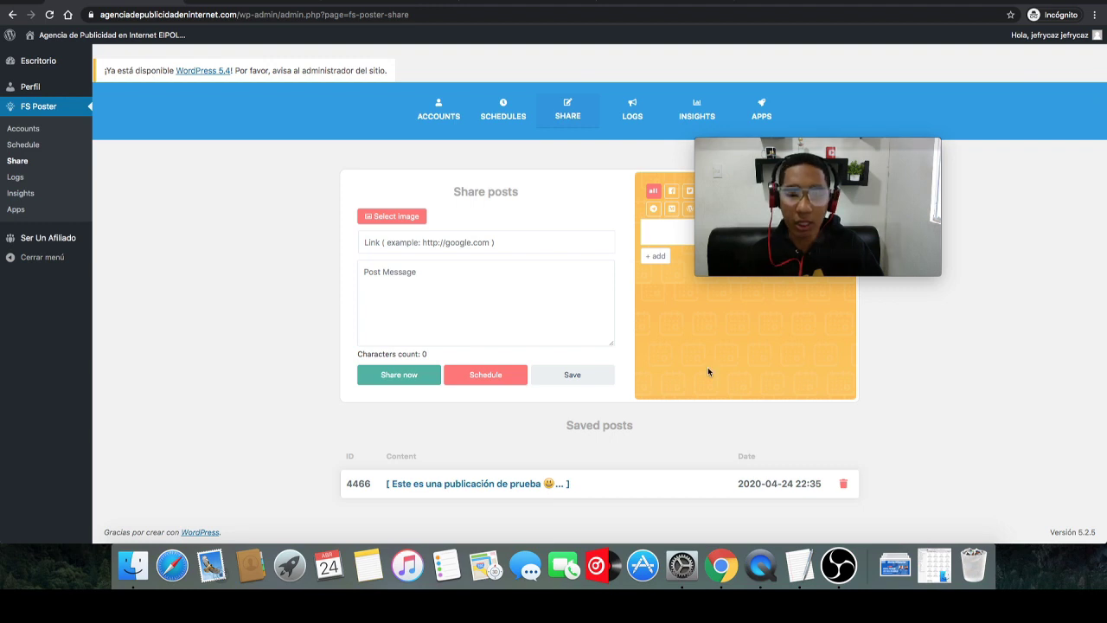
pyautogui.moveTo(817, 143); pyautogui.dragTo(282, 63)
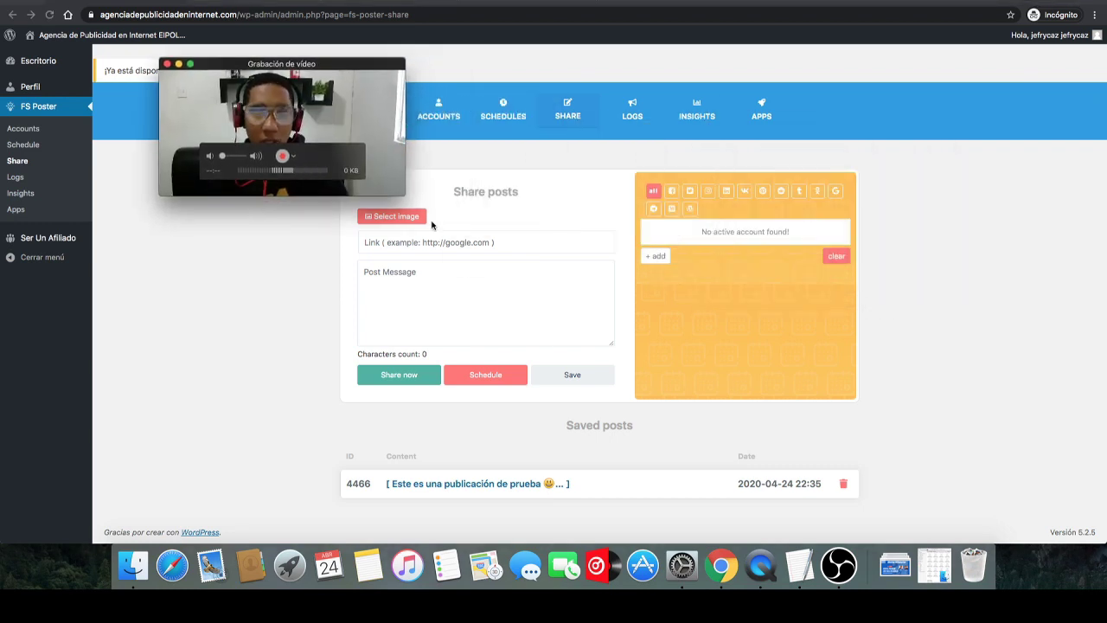
pyautogui.click(497, 486)
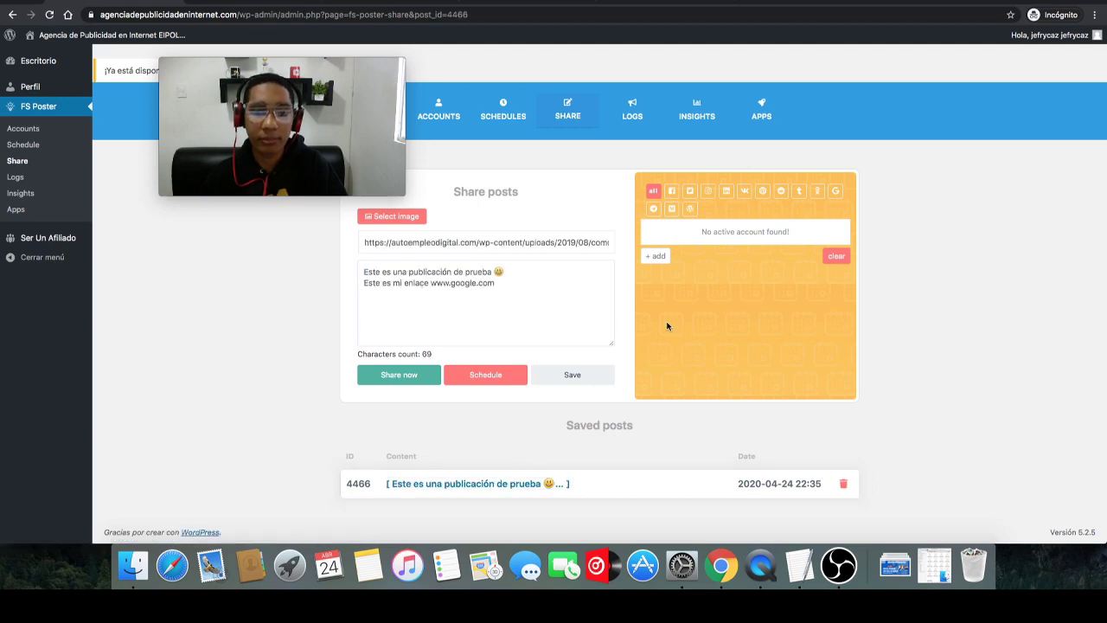
# Target the Ganar Dinero Desde Casa and Ganar Dinero por Internet groups and share now.
pyautogui.click(670, 191)
pyautogui.click(654, 256)
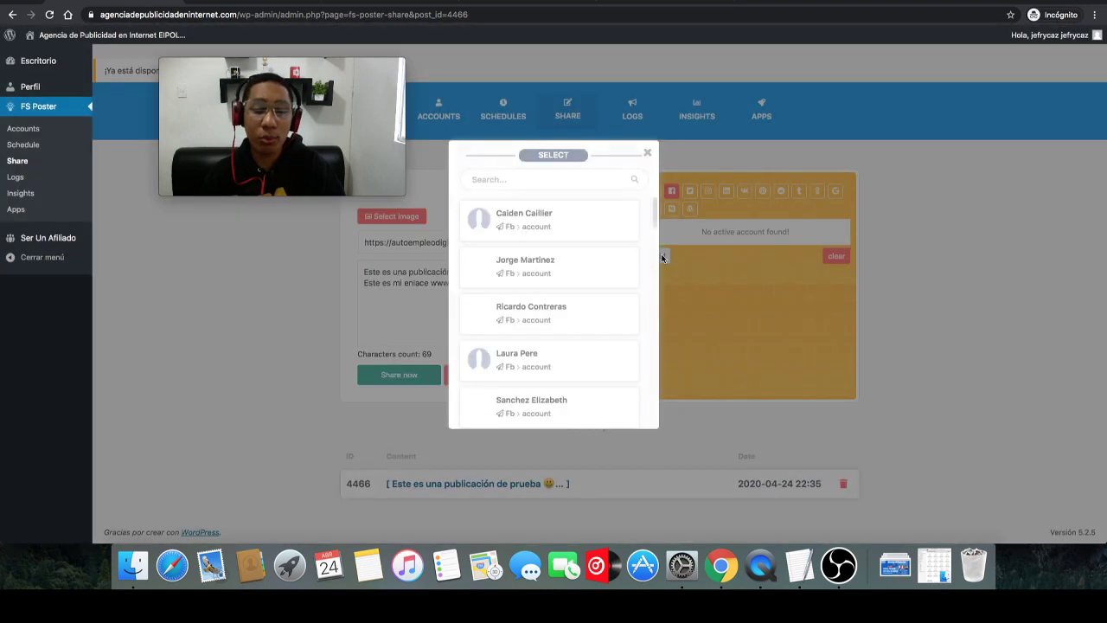
pyautogui.moveTo(655, 211); pyautogui.dragTo(653, 296)
pyautogui.click(581, 225)
pyautogui.click(583, 266)
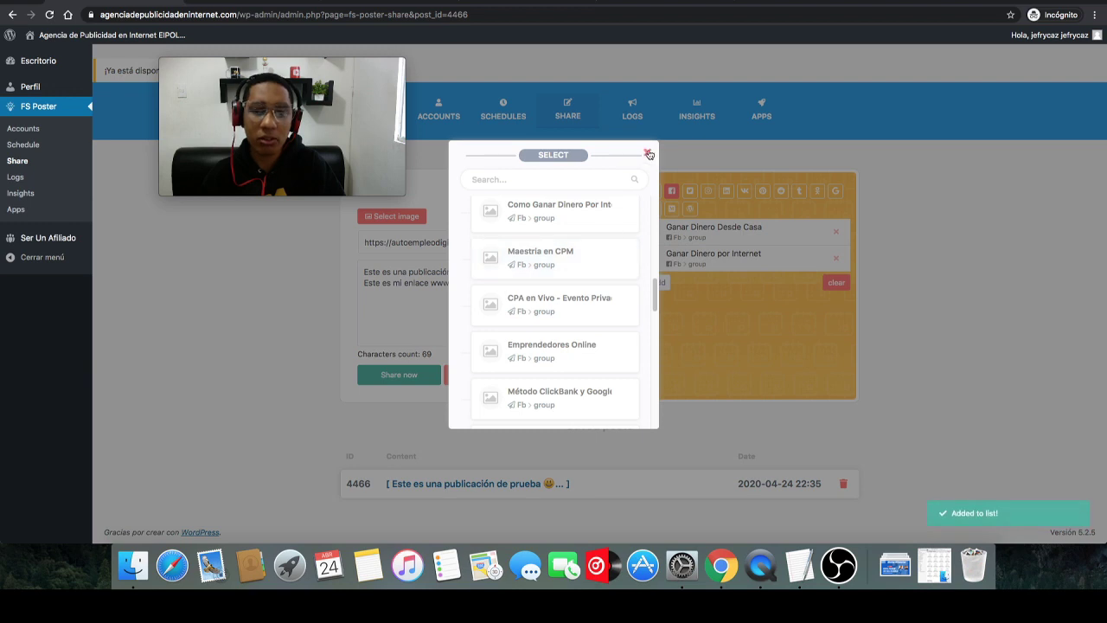
pyautogui.click(648, 153)
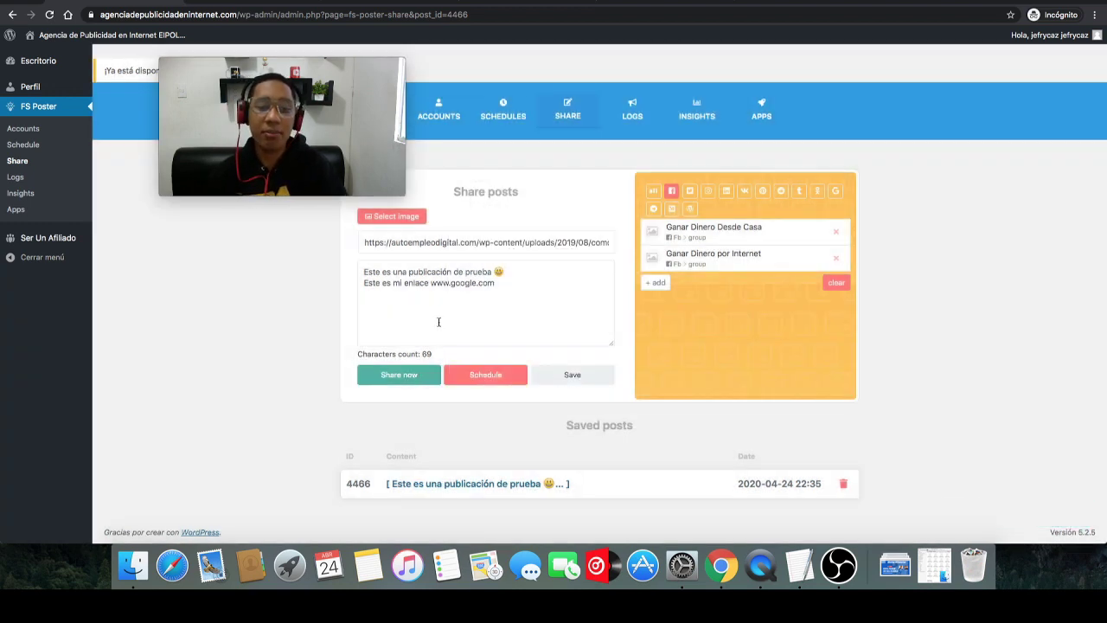
pyautogui.click(399, 374)
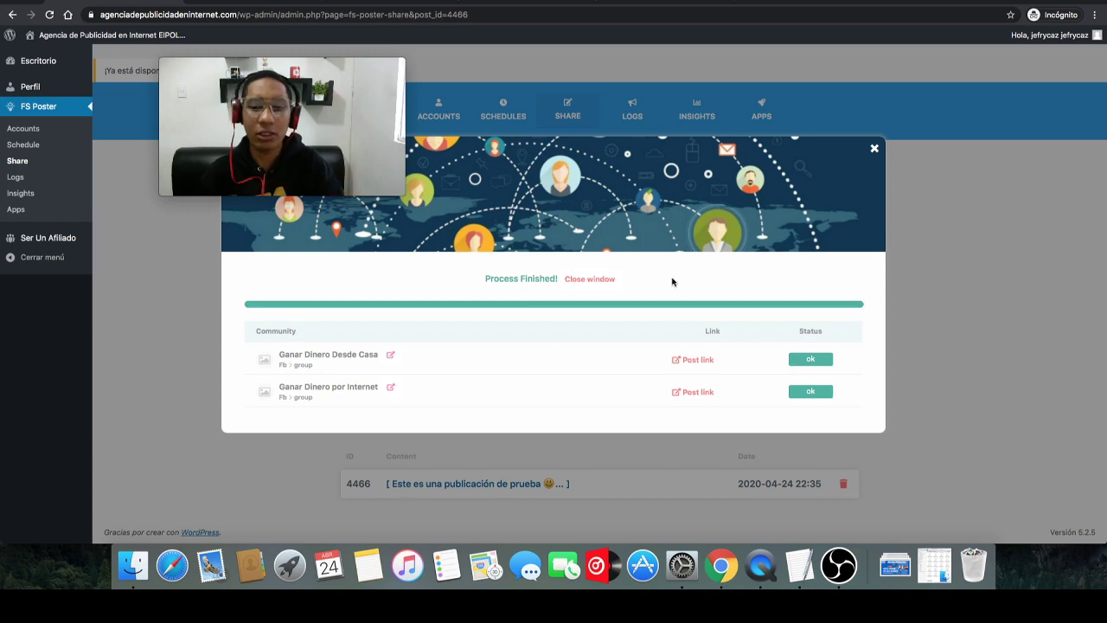
# Open the first group's published post from the ok sharing results.
pyautogui.click(692, 359)
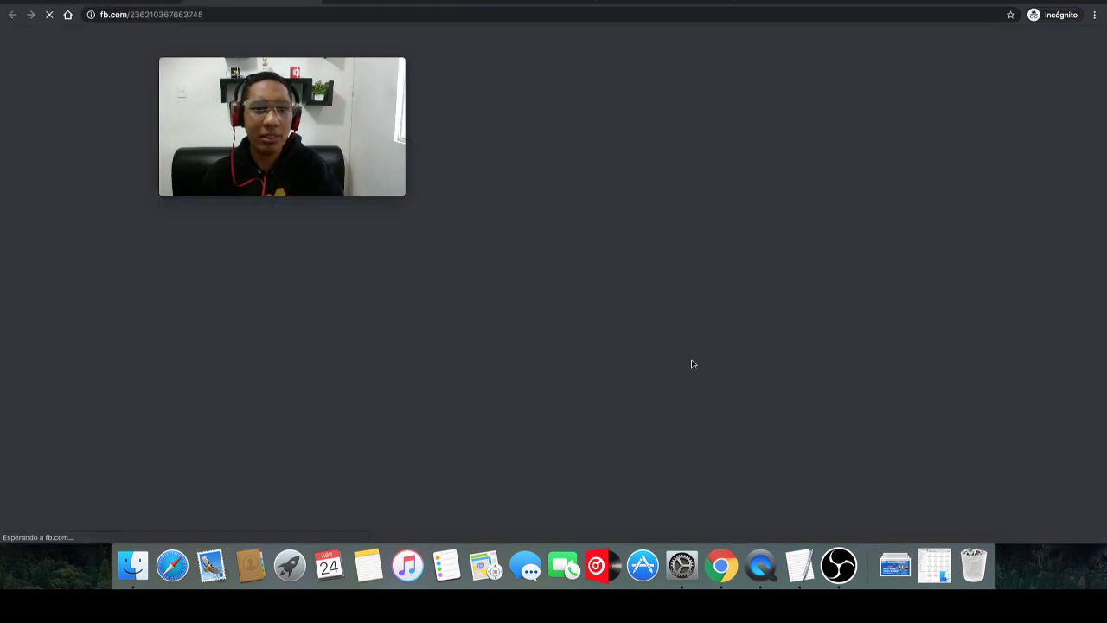
# Pass the Facebook login checkpoint, view the post in Ganar Dinero Desde Casa, then return to FS Poster.
pyautogui.moveTo(354, 69); pyautogui.dragTo(945, 72)
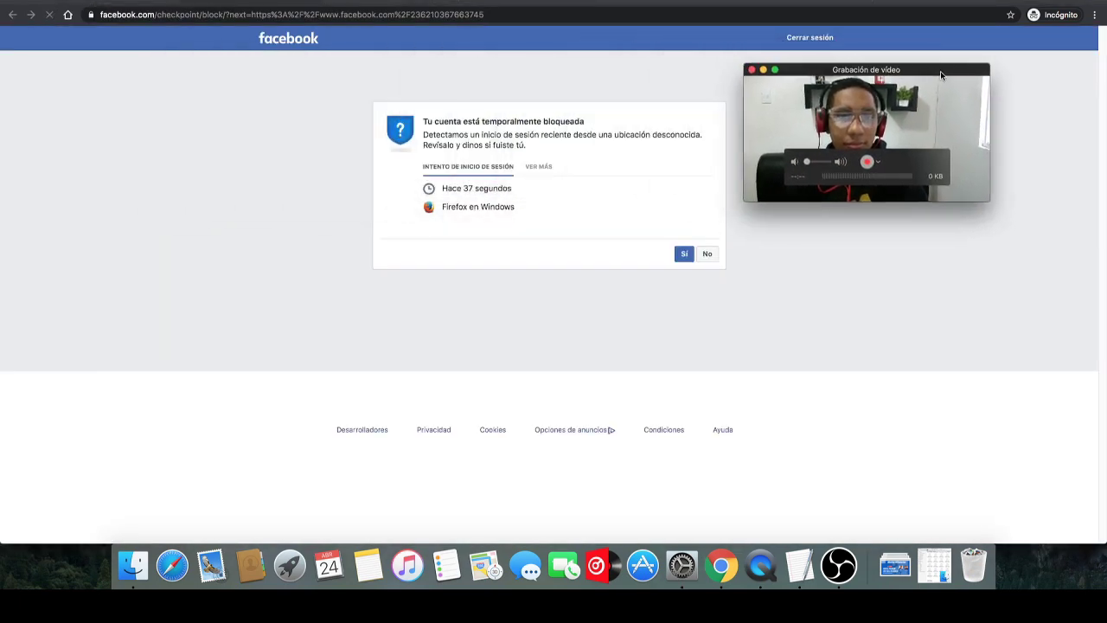
pyautogui.click(689, 254)
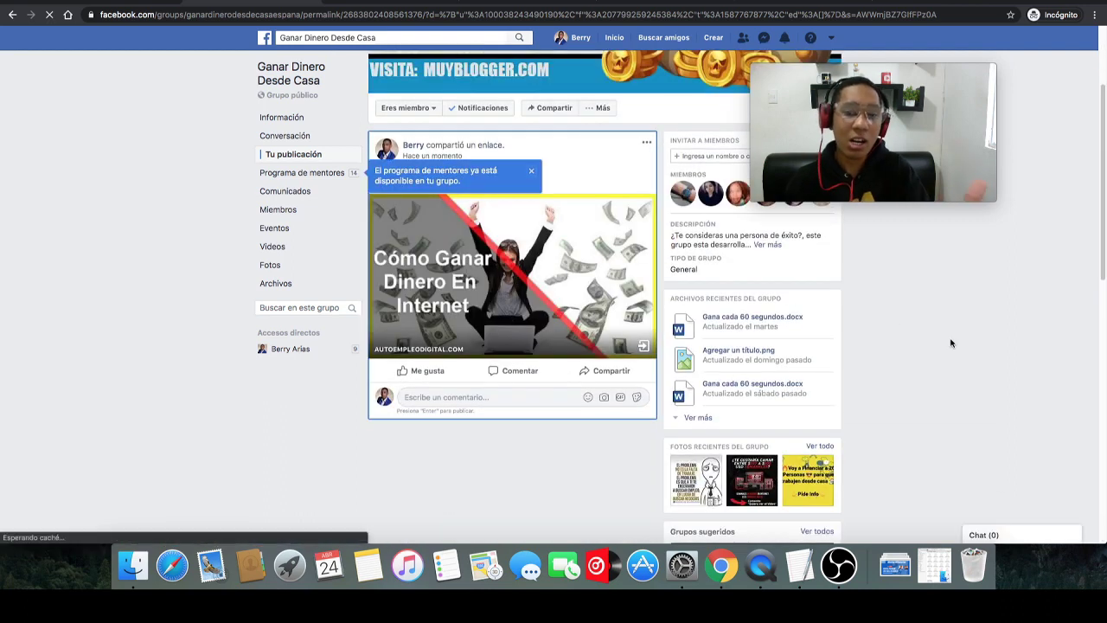
pyautogui.click(531, 173)
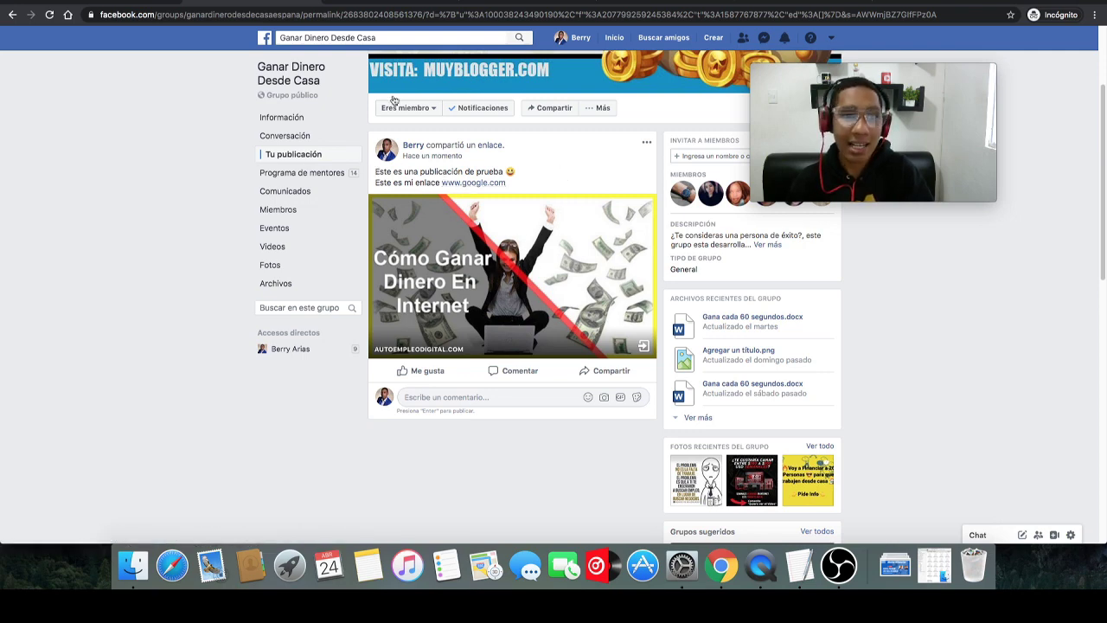
pyautogui.click(309, 2)
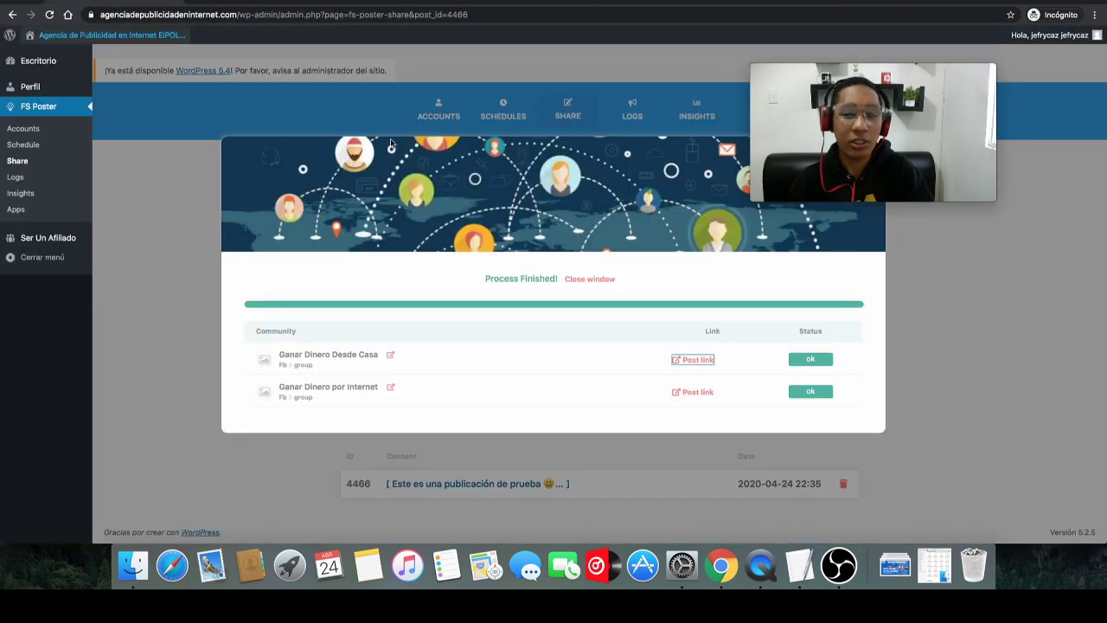
# Check the second group's post link, which leads to an unavailable page, then close the results window.
pyautogui.click(692, 395)
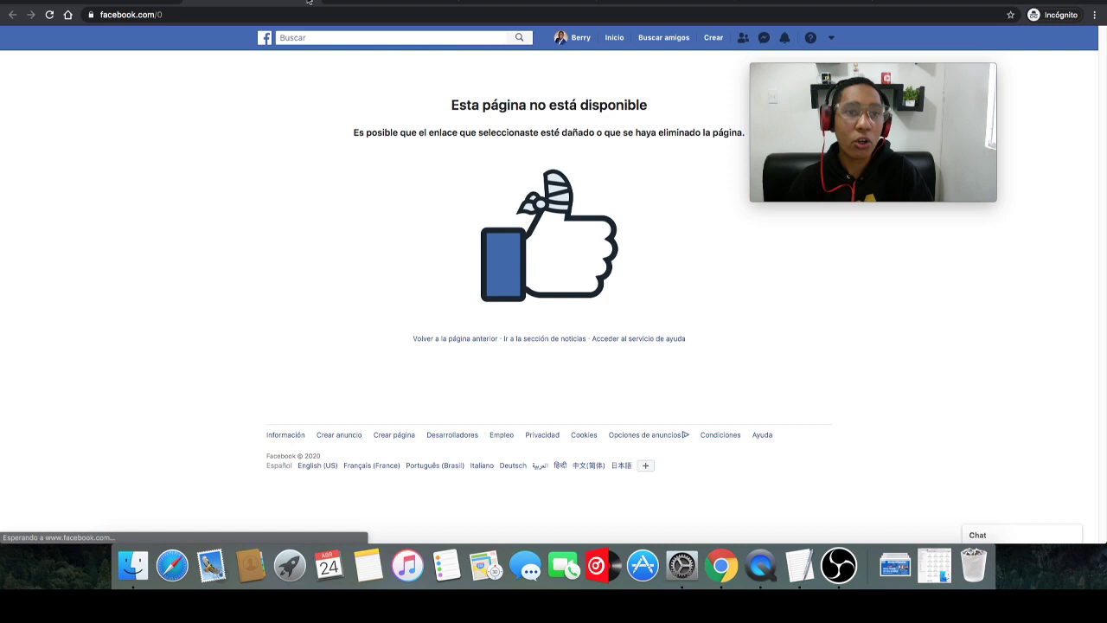
pyautogui.click(256, 3)
pyautogui.click(748, 327)
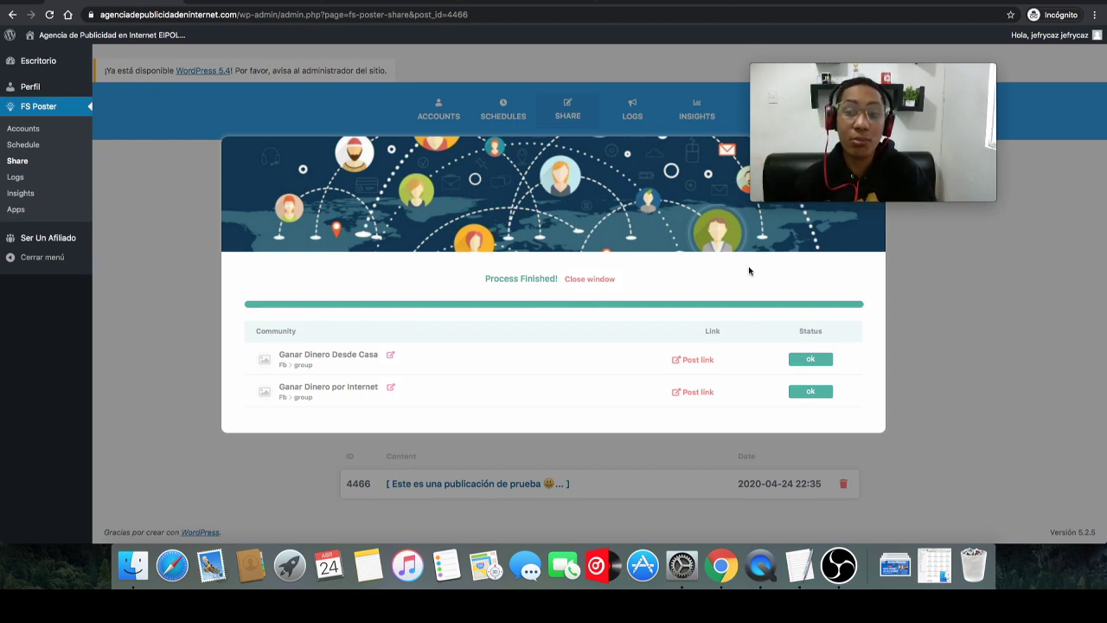
pyautogui.moveTo(928, 73); pyautogui.dragTo(304, 76)
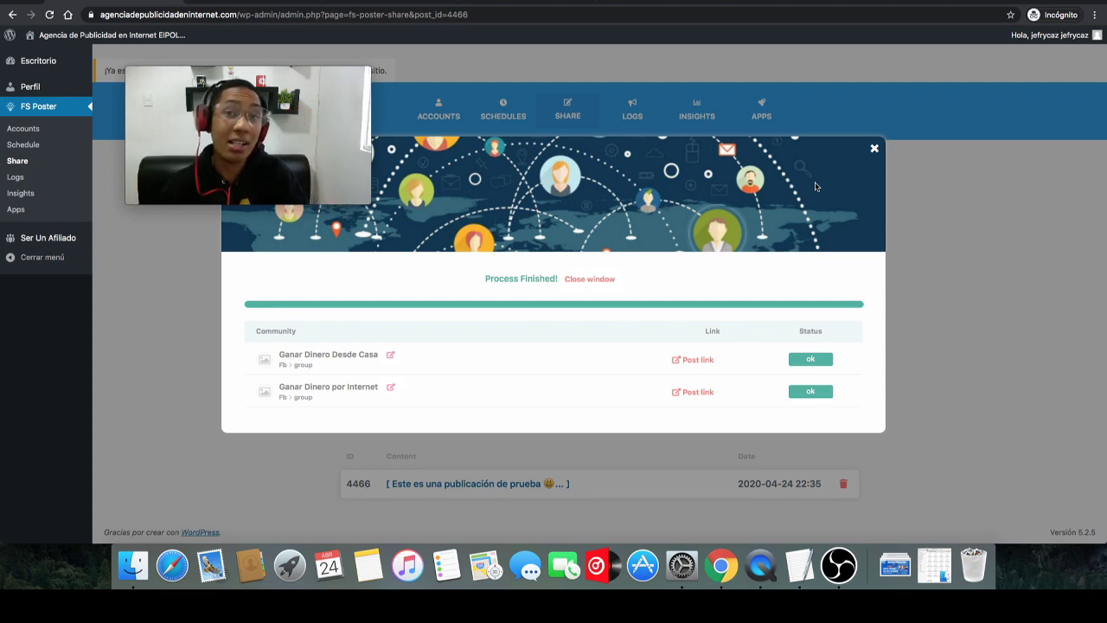
pyautogui.click(873, 151)
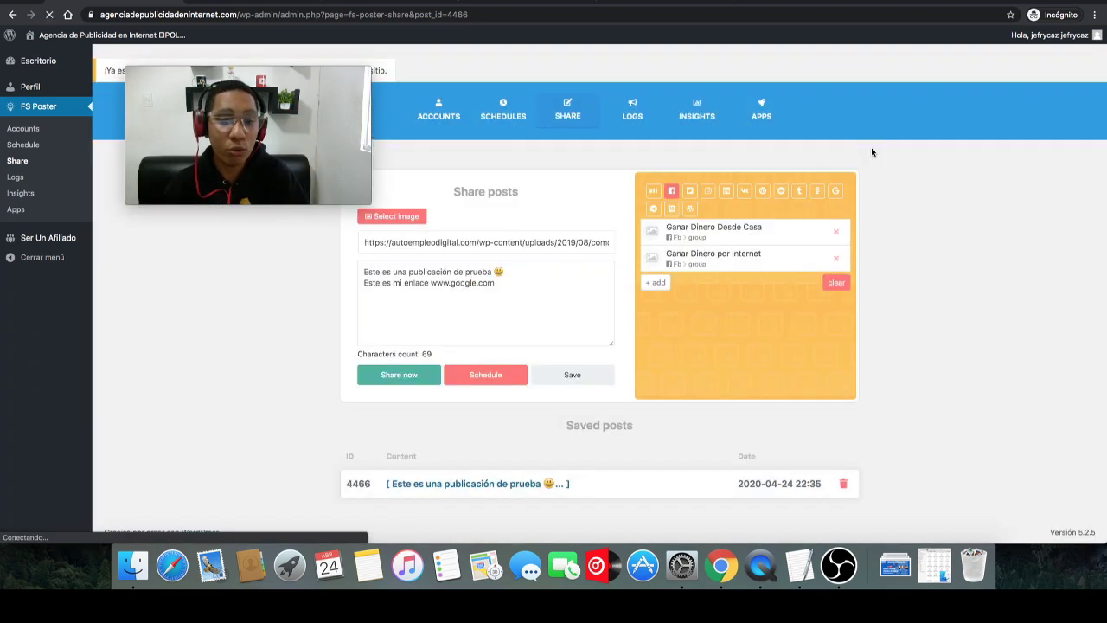
# Let the Share posts page reload, now showing no active target accounts.
pyautogui.moveTo(308, 70); pyautogui.dragTo(987, 158)
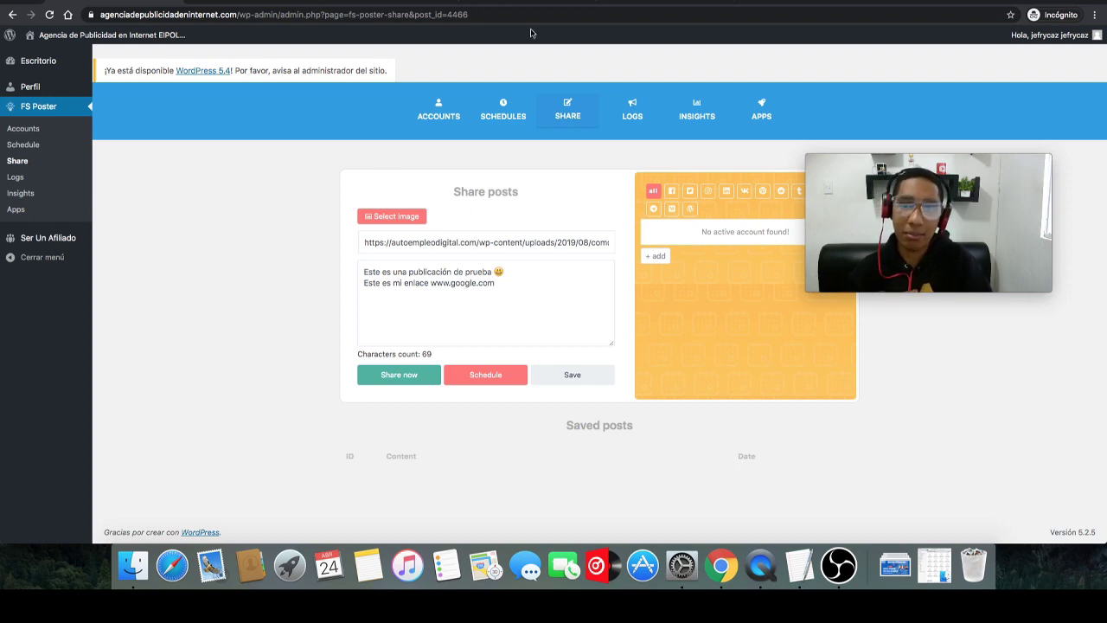
# Compute 60 × 5 = 300 in Google's calculator, then return to the FS Poster Share page.
pyautogui.click(747, 1)
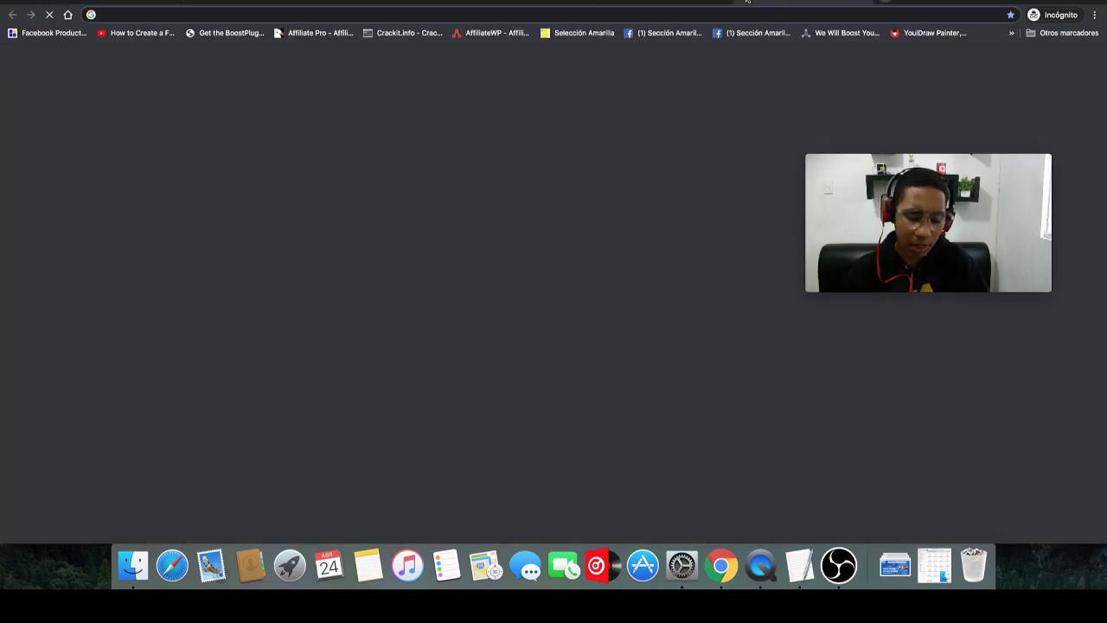
pyautogui.write('calc')
pyautogui.press('Return')
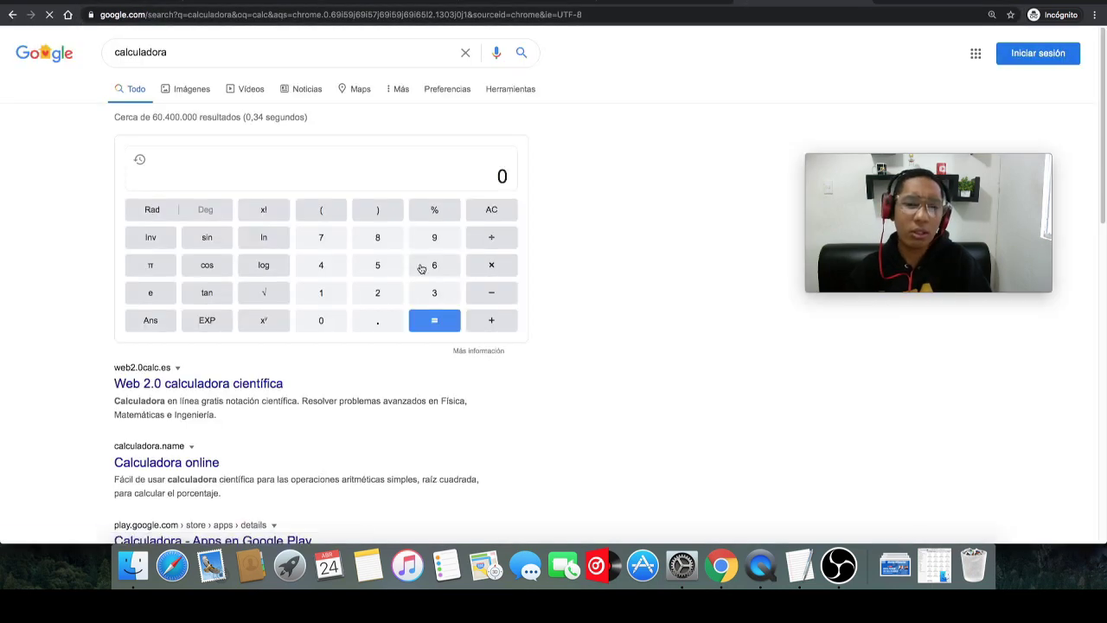
pyautogui.click(421, 268)
pyautogui.click(321, 321)
pyautogui.click(486, 266)
pyautogui.click(387, 269)
pyautogui.click(434, 320)
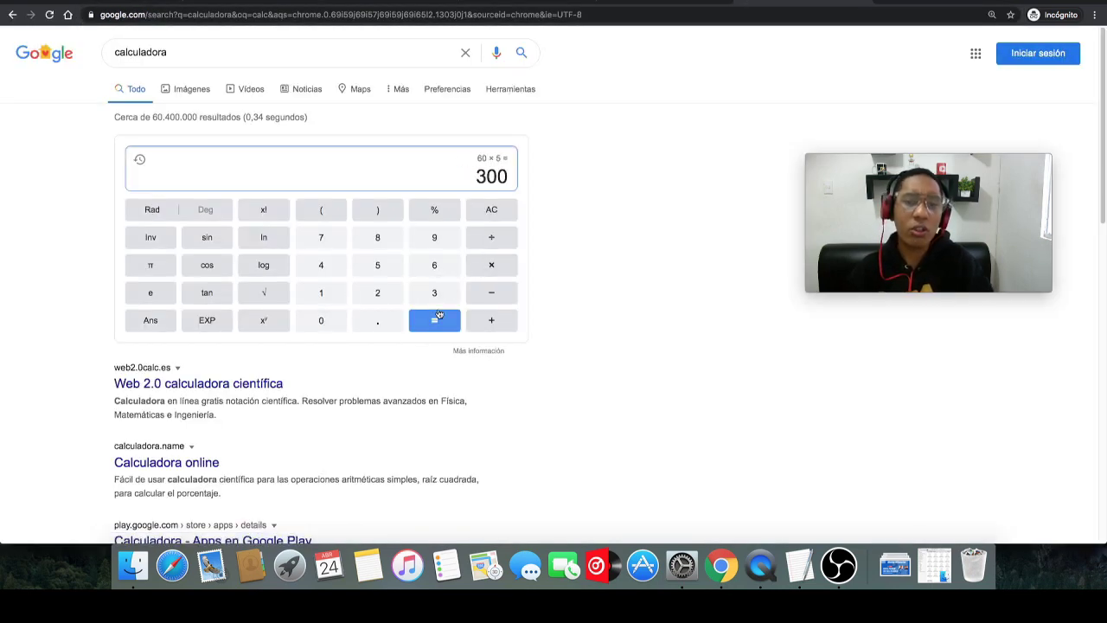
pyautogui.click(499, 2)
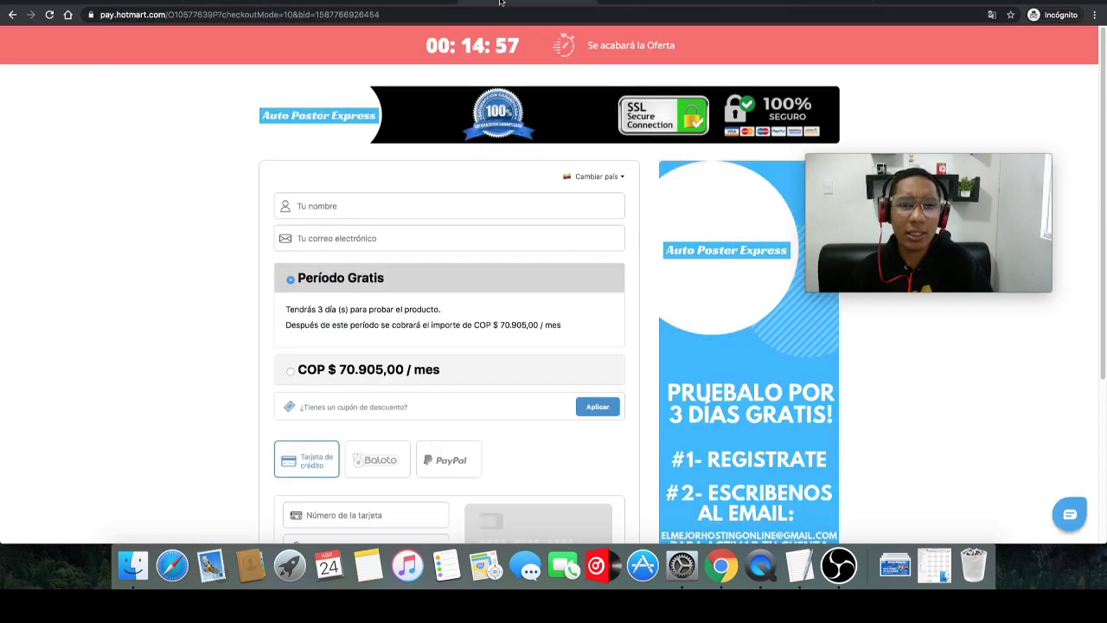
pyautogui.click(99, 4)
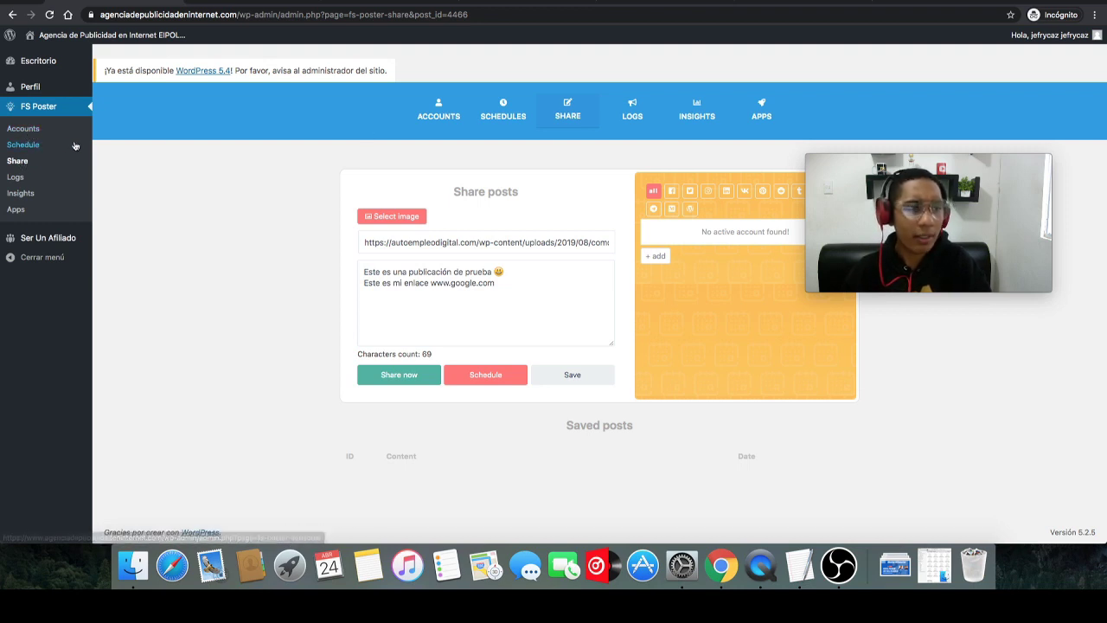
# Open the FS Poster Accounts page and review the 8 Facebook accounts listed.
pyautogui.click(32, 128)
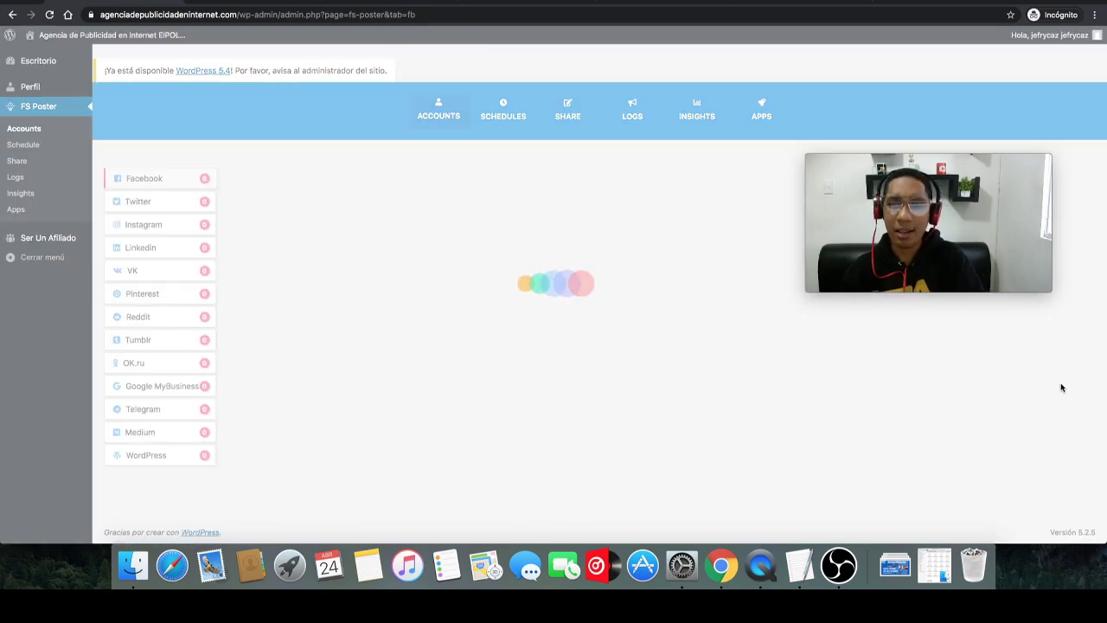
pyautogui.scroll(-2, 1104, 216)
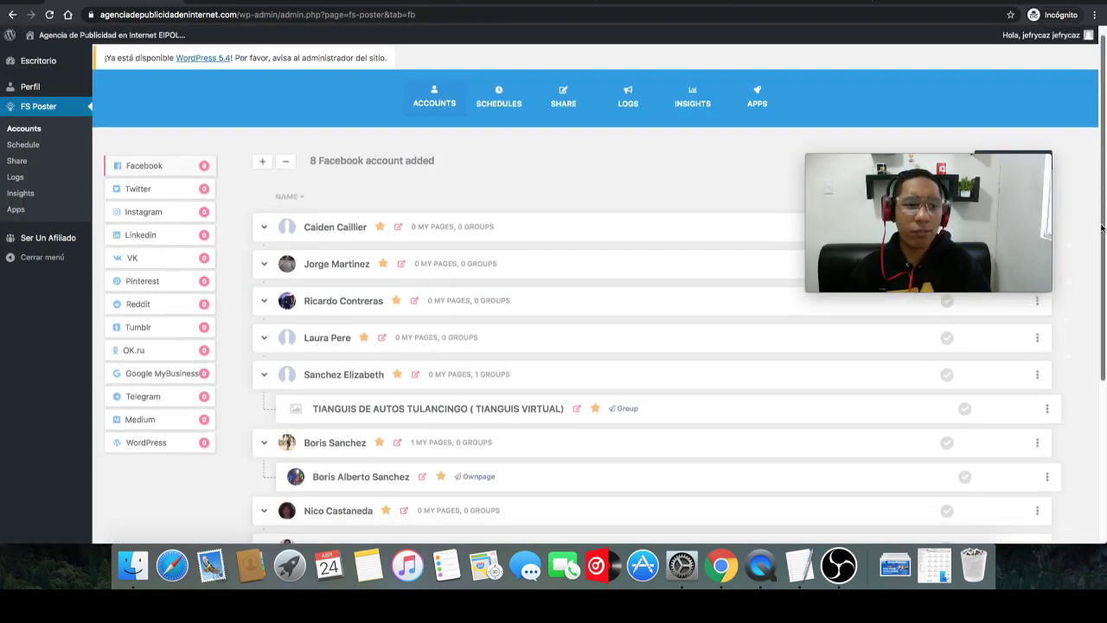
pyautogui.scroll(2, 1104, 216)
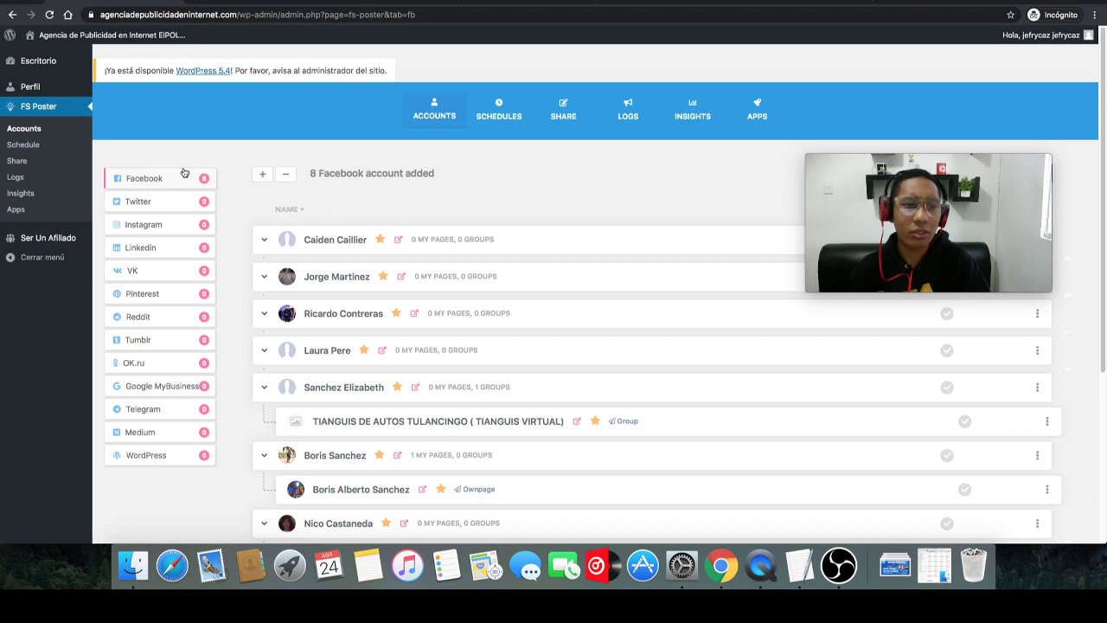